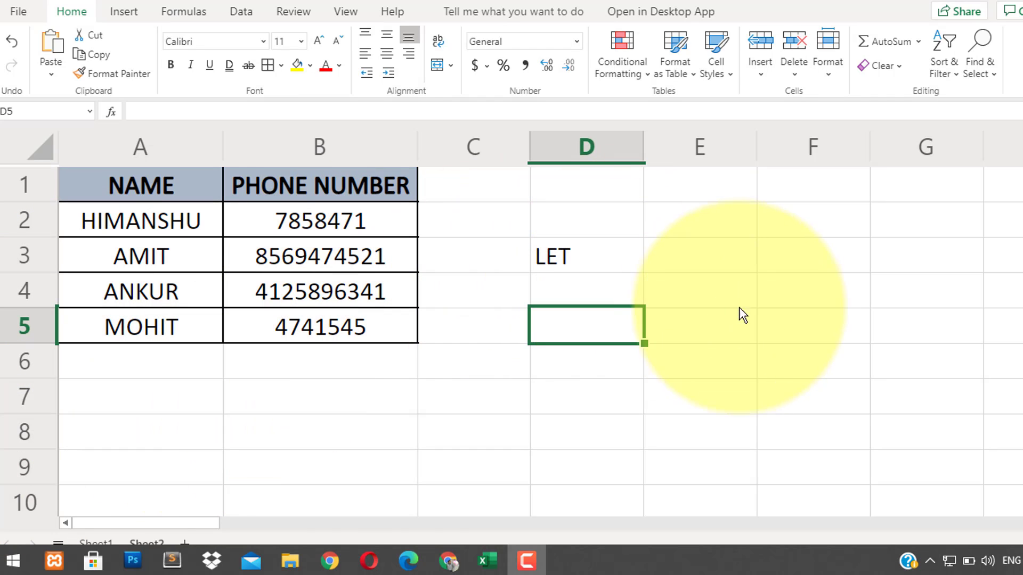
Step: Enter the formula =LET(x,5,x+6) in cell D5 of Sheet2 and review it in the cell
type("=")
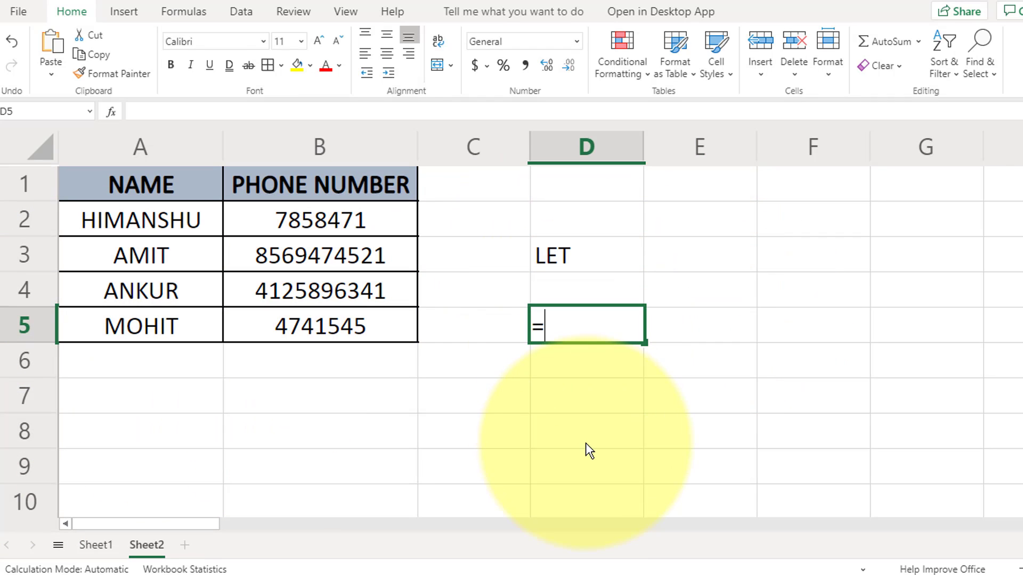
type("let(")
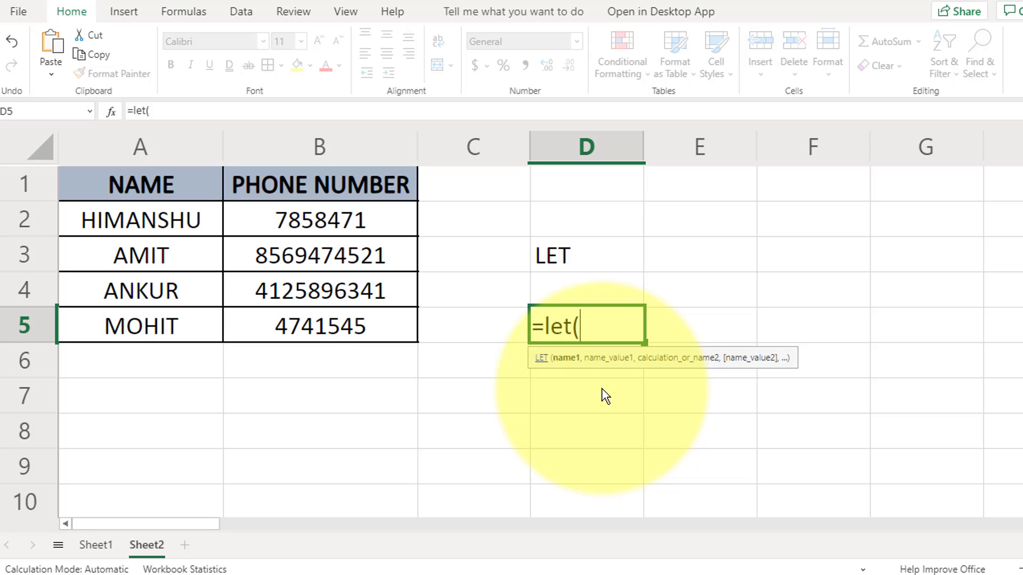
type("x")
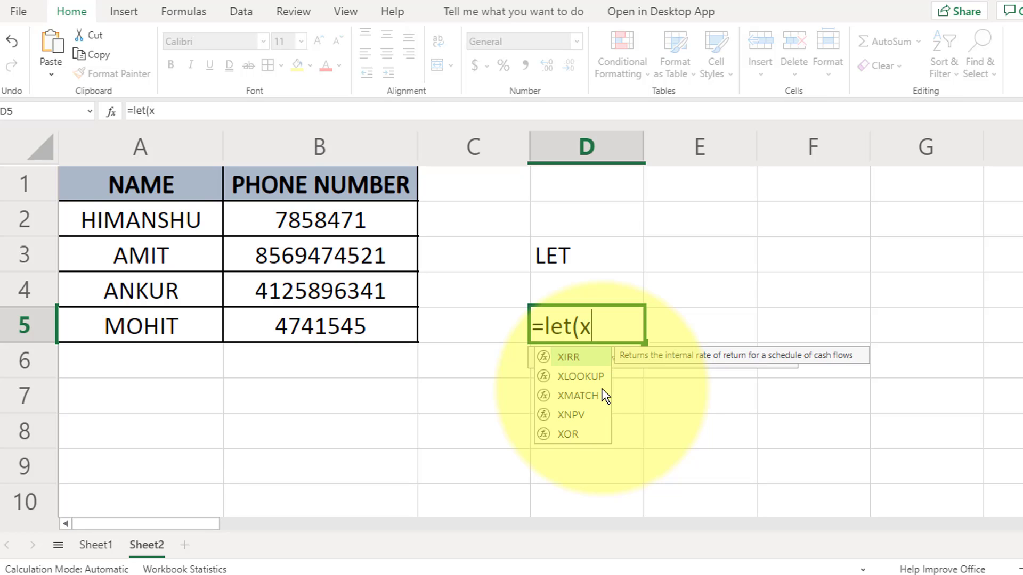
type(",")
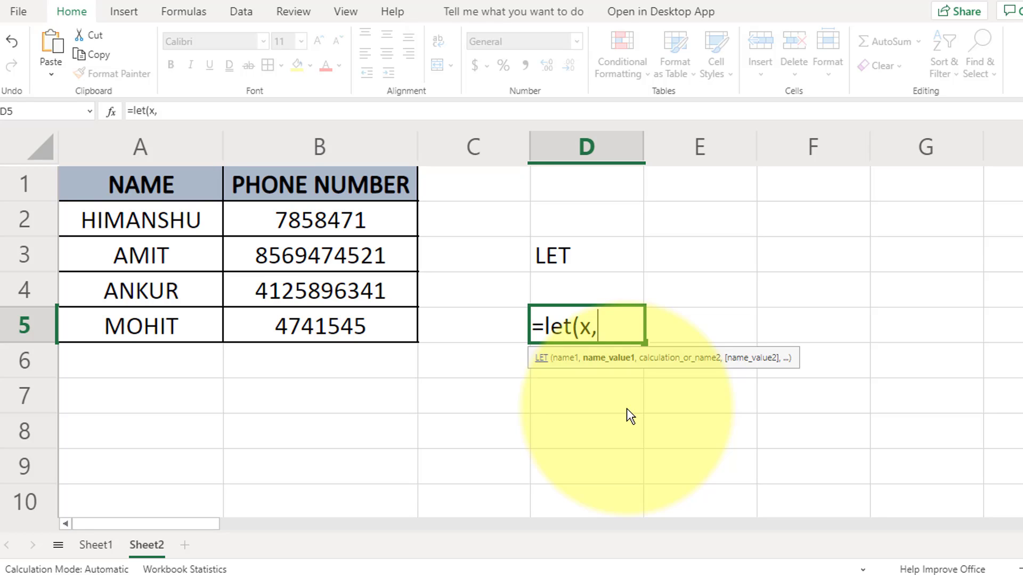
type("5,")
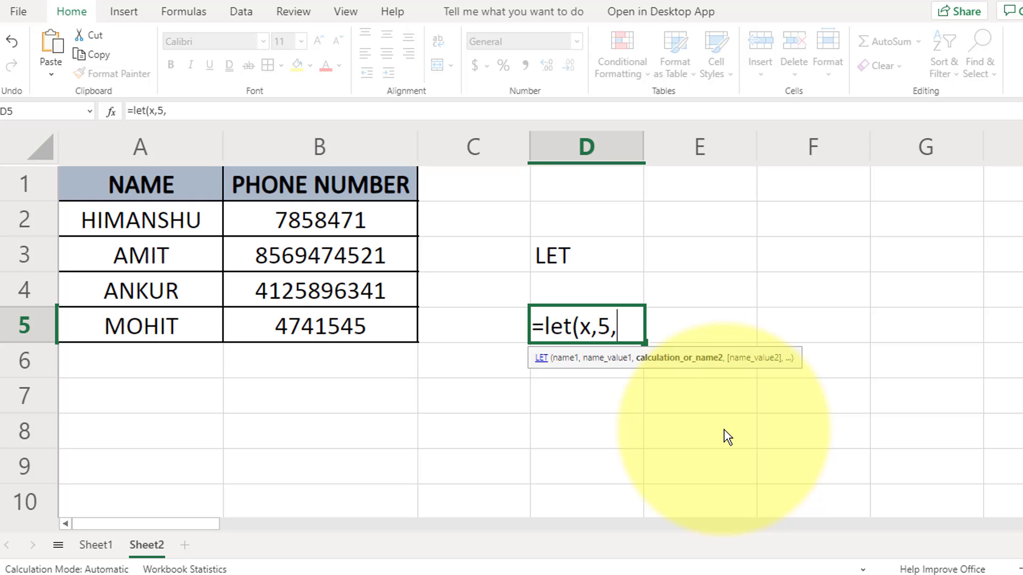
type("x+6")
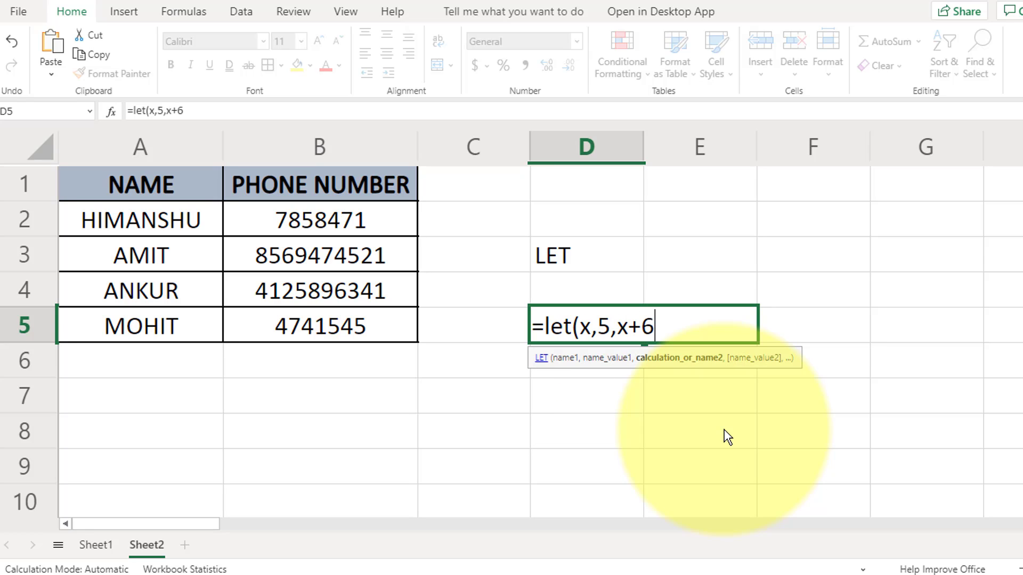
type(")")
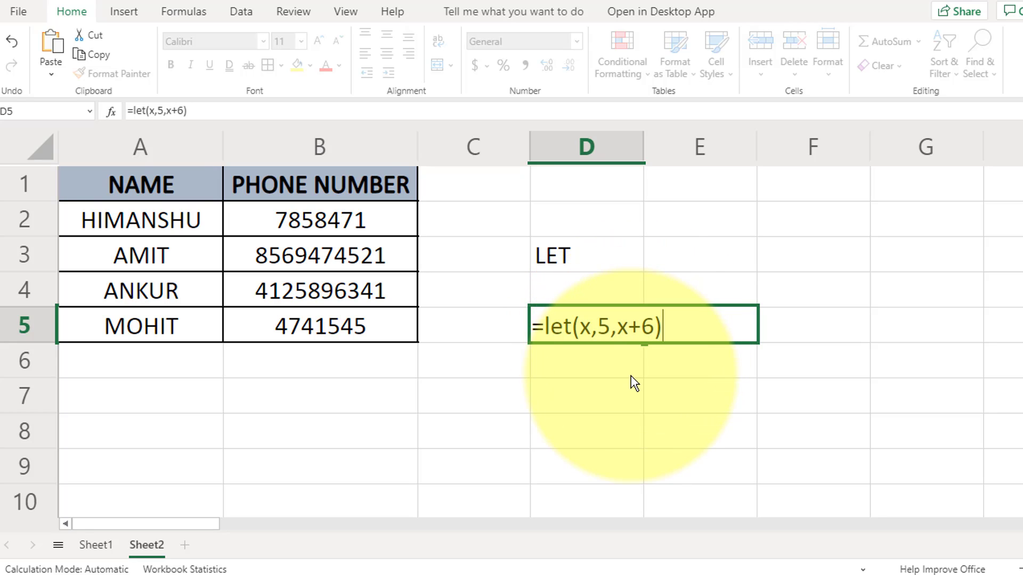
key("Return")
key("Up")
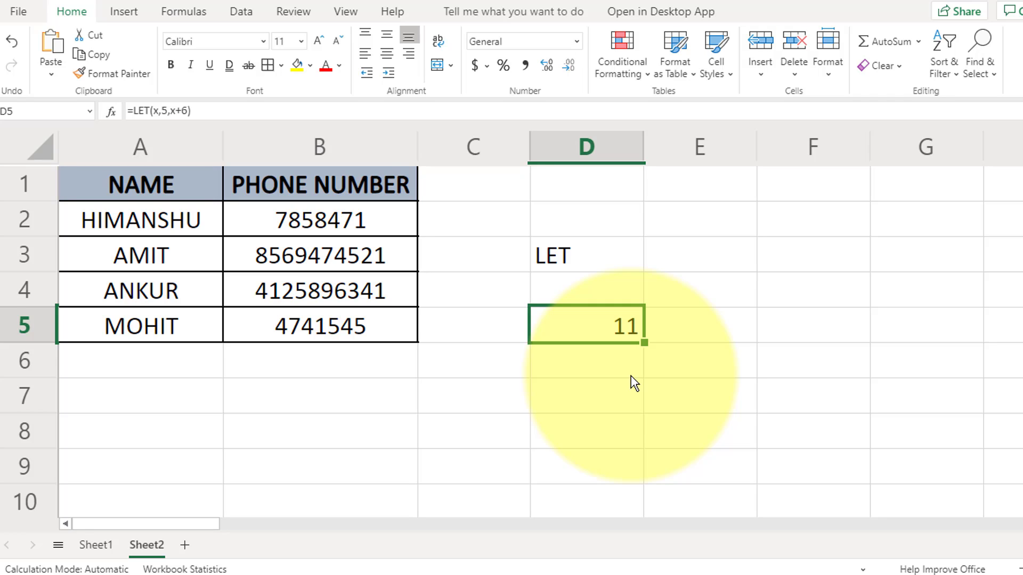
key("F2")
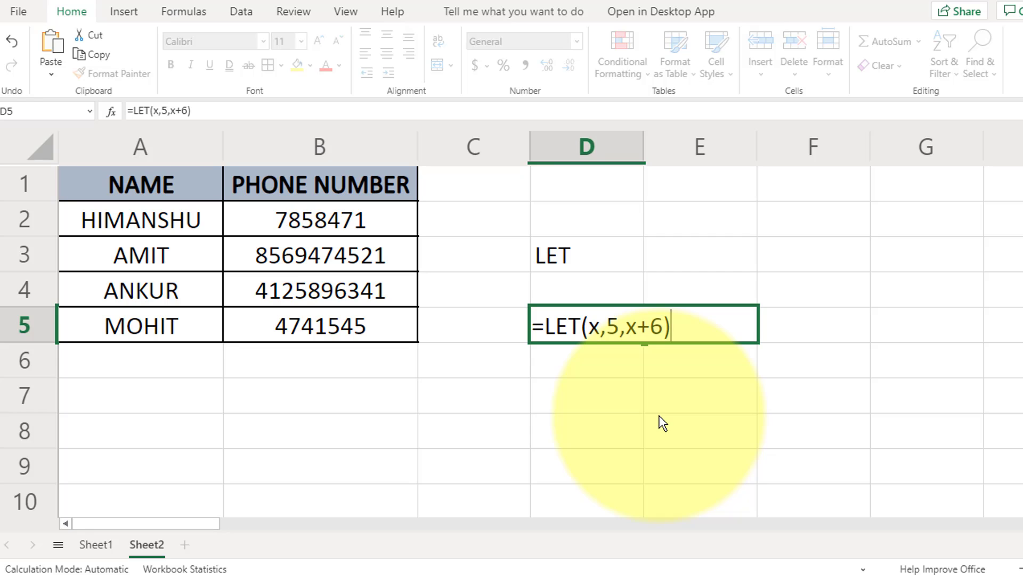
key("Return")
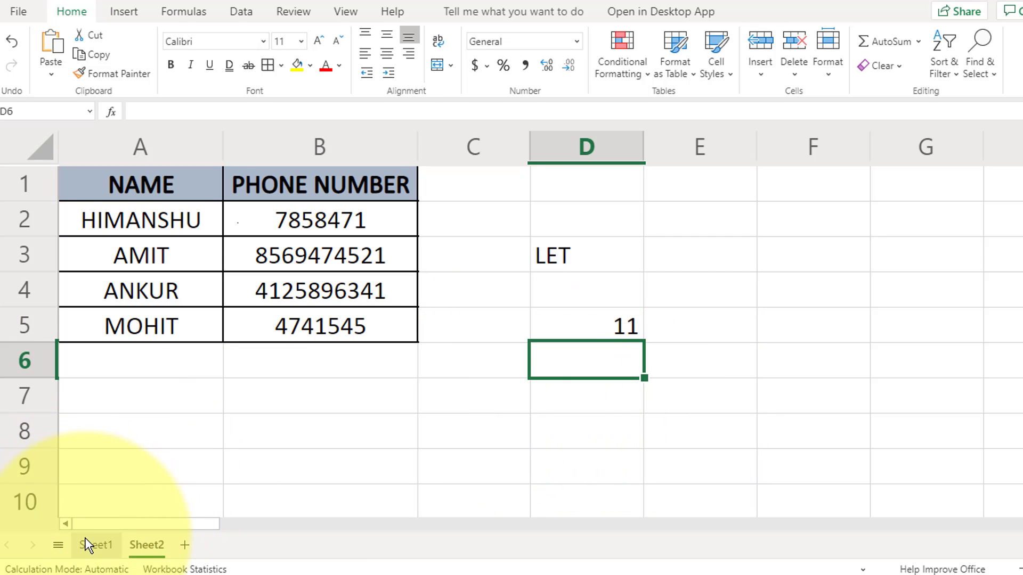
Step: Examine the Sheet1 table and its column headers from NAME through Status
left_click(86, 541)
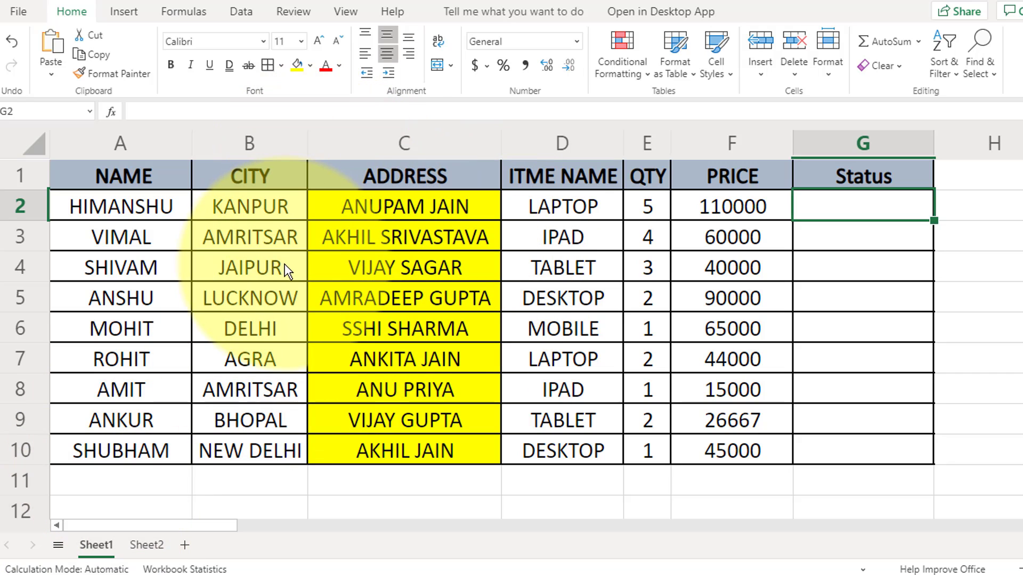
left_click(402, 265)
left_click_drag(122, 184, 823, 442)
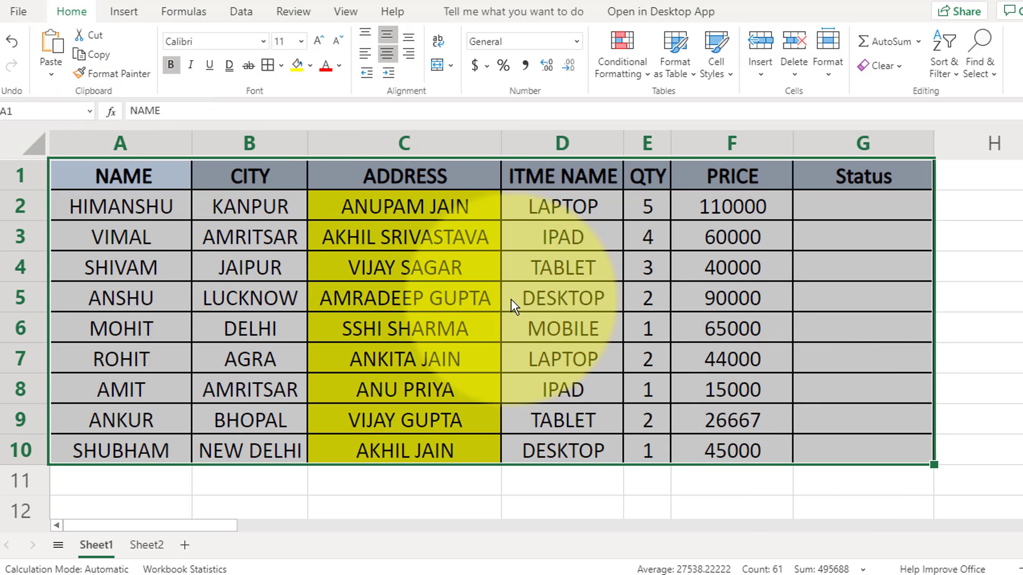
left_click(148, 176)
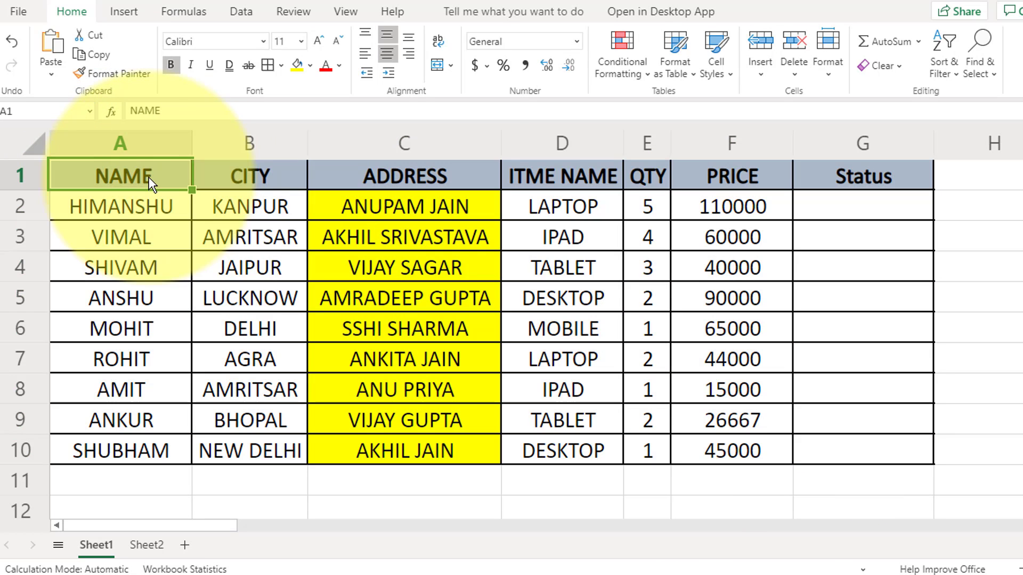
left_click(250, 180)
left_click(382, 179)
left_click(523, 179)
left_click(672, 166)
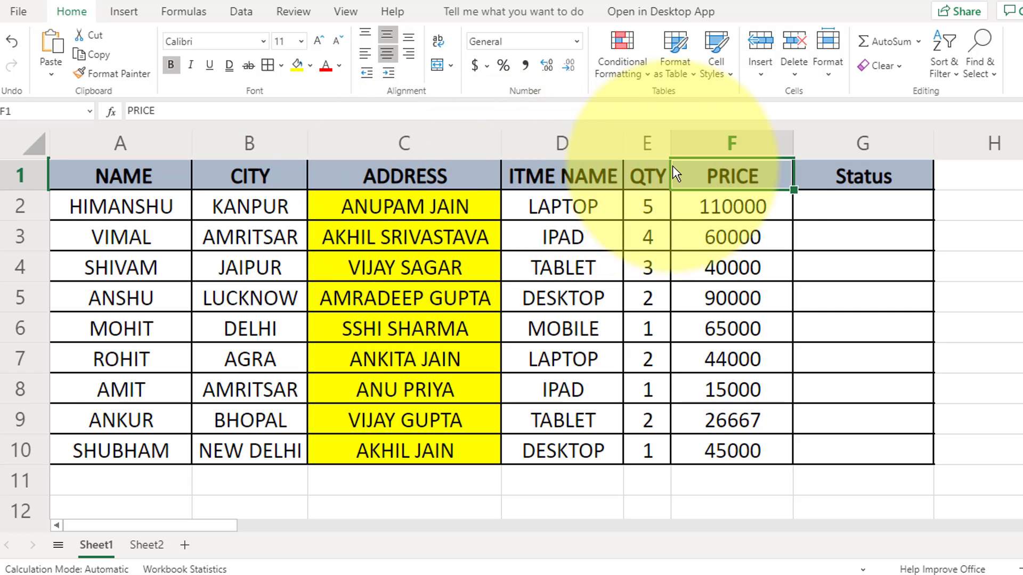
left_click(849, 170)
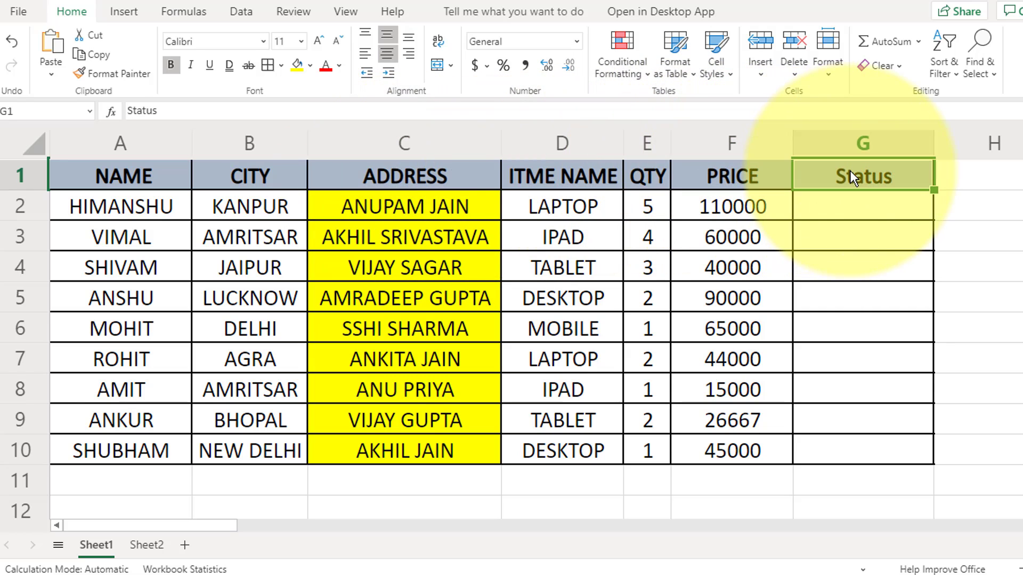
Step: Examine the NAME and PHONE NUMBER table on Sheet2 and compare it with the Sheet1 table
left_click(150, 547)
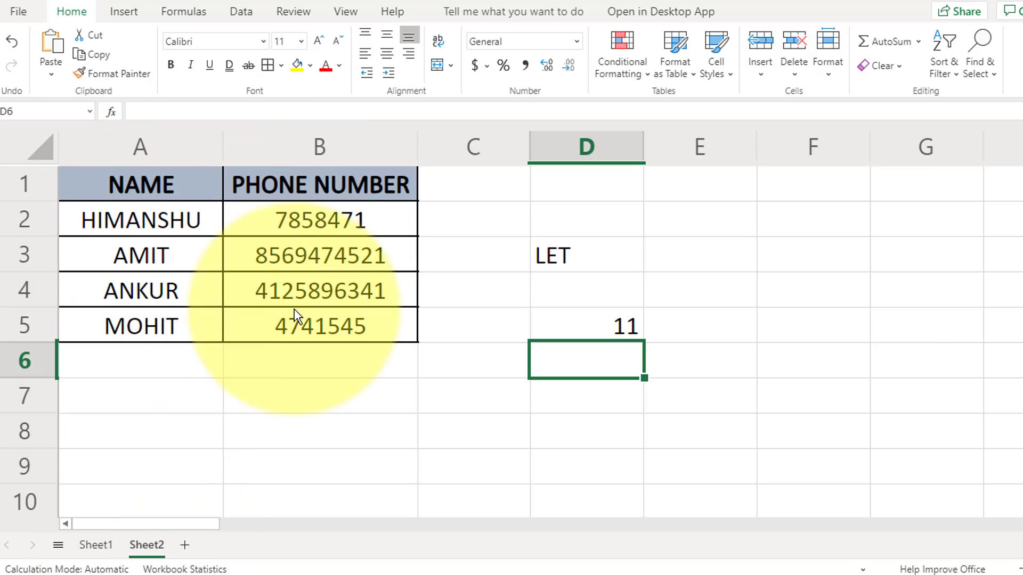
left_click(148, 194)
left_click(291, 187)
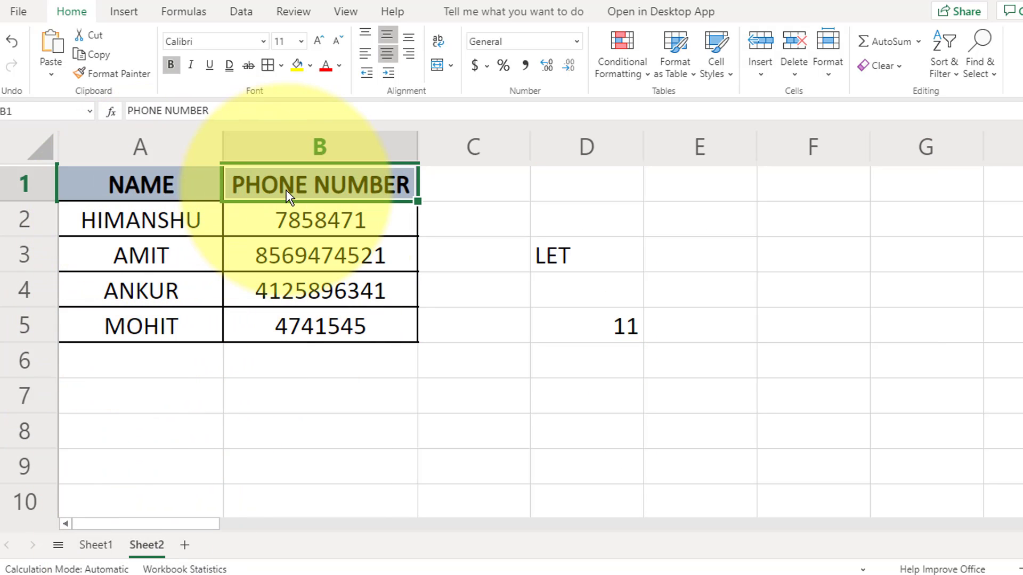
left_click_drag(330, 326, 193, 215)
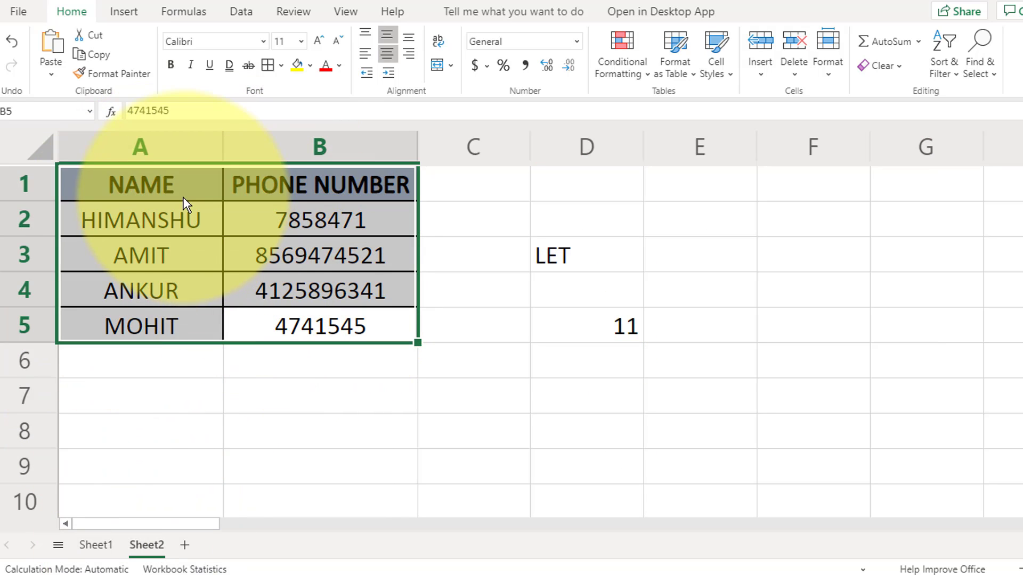
left_click(101, 546)
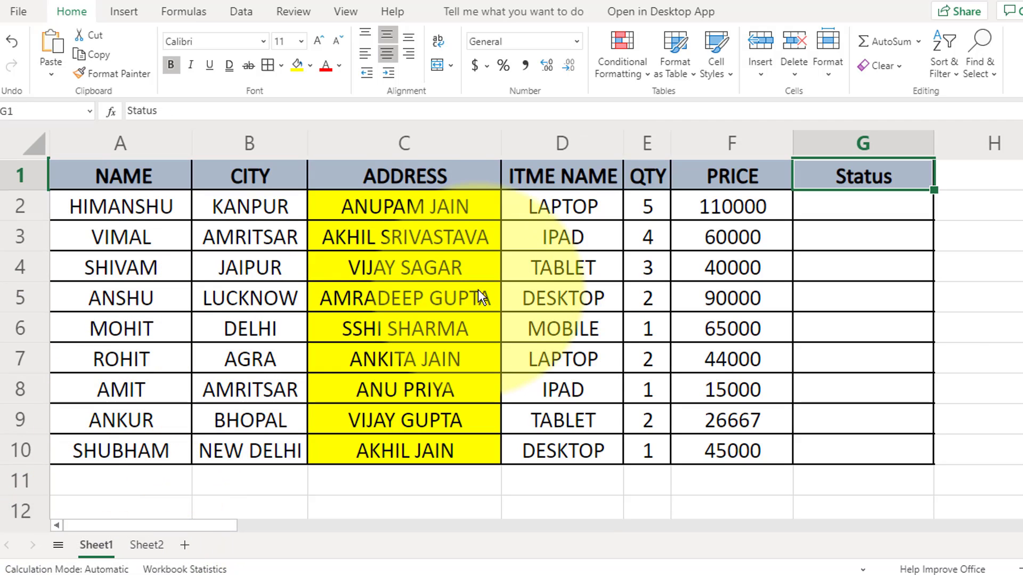
left_click(145, 544)
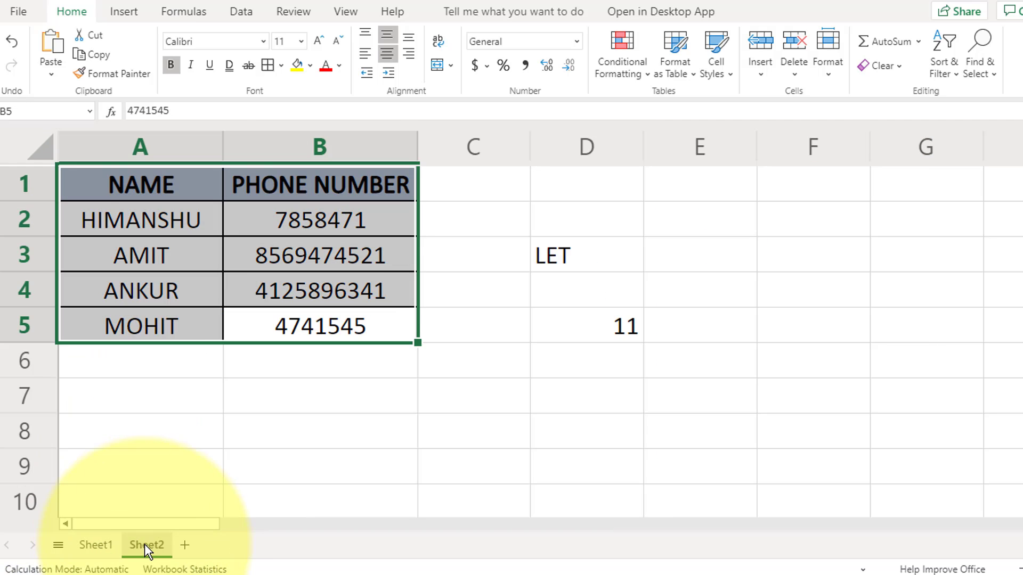
Step: Start a formula in Sheet1's first Status cell, G2, with IF and a nested ISERROR as its logical test
left_click(102, 546)
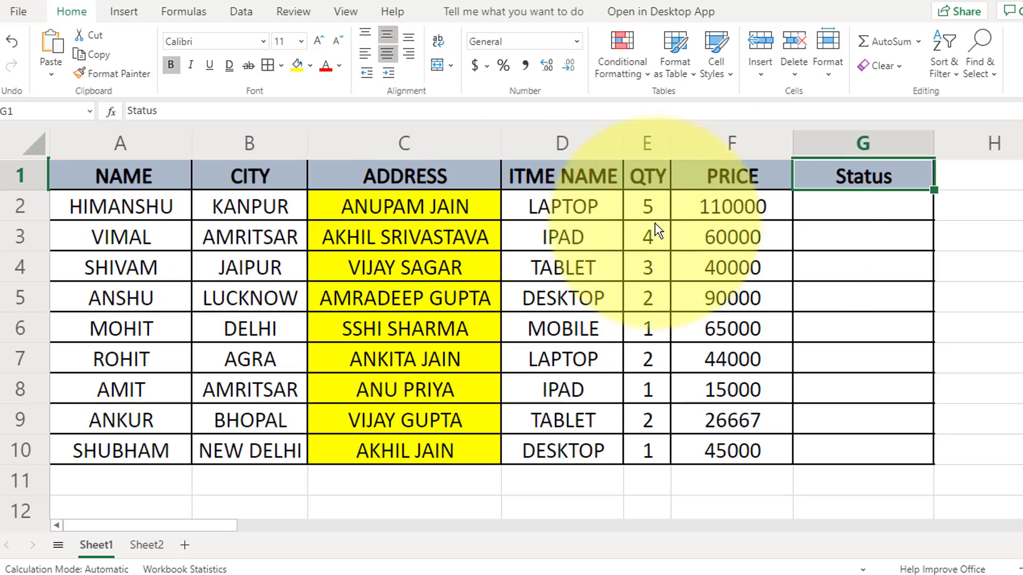
left_click(843, 207)
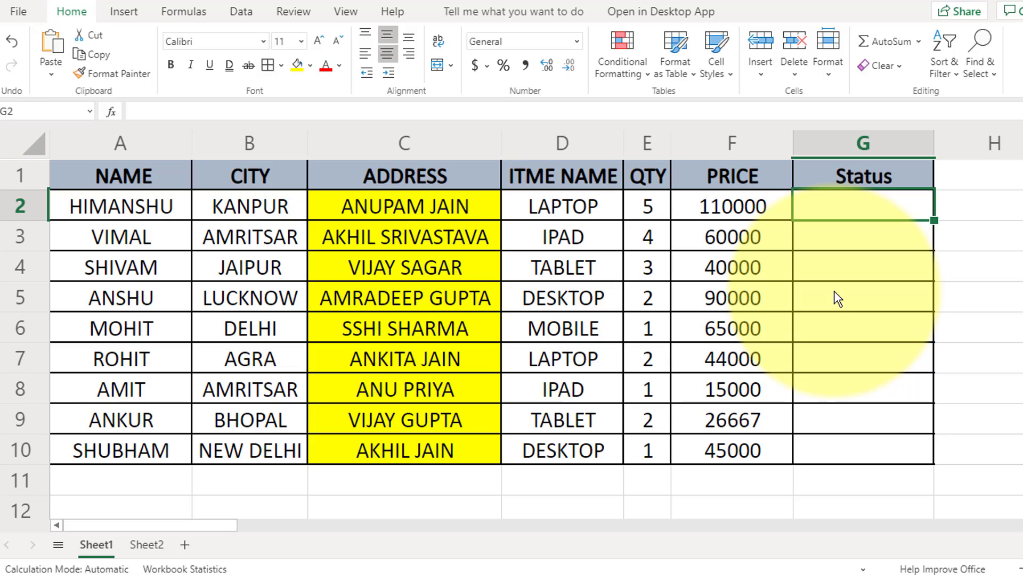
type("=")
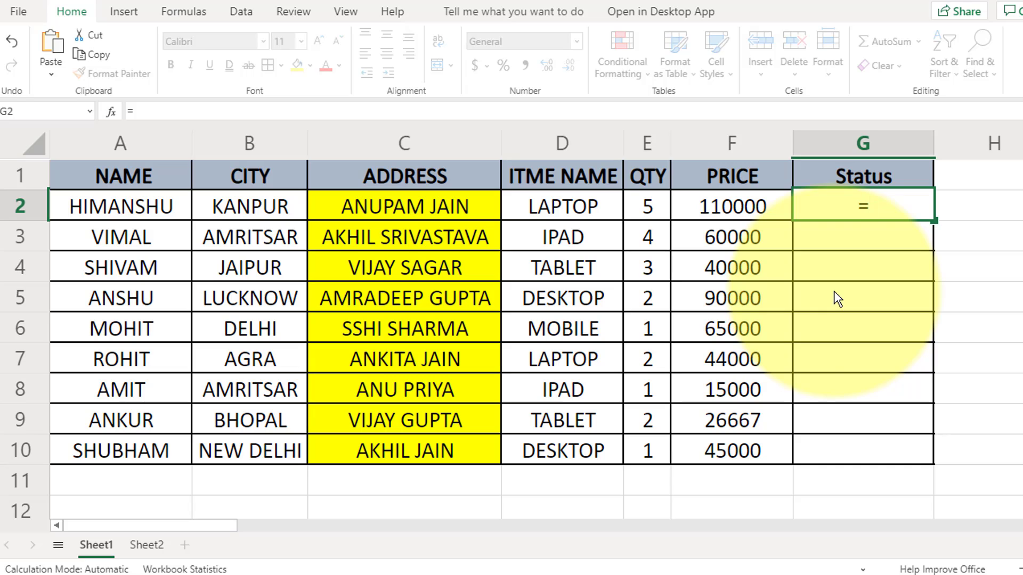
type("if(")
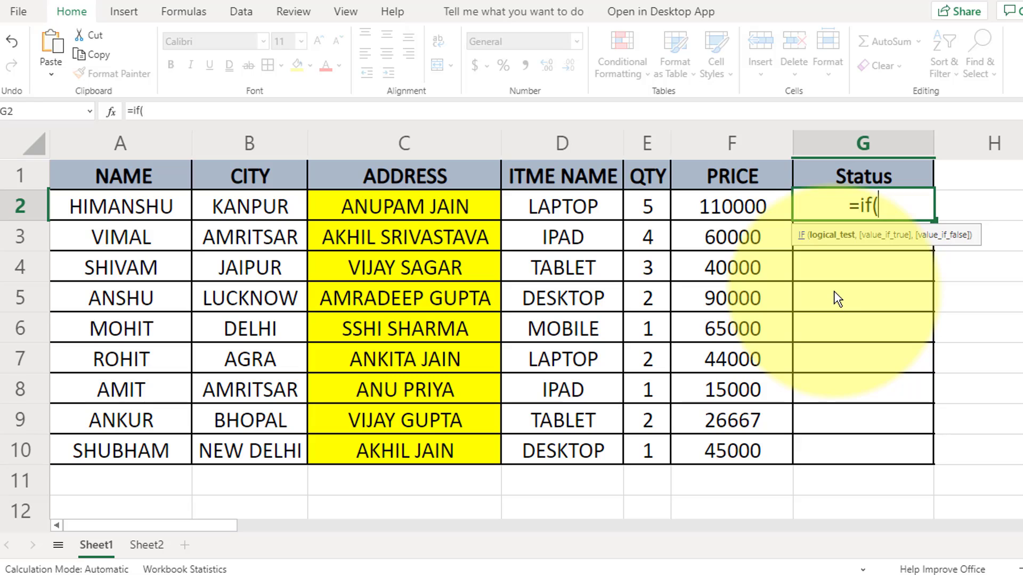
type("i")
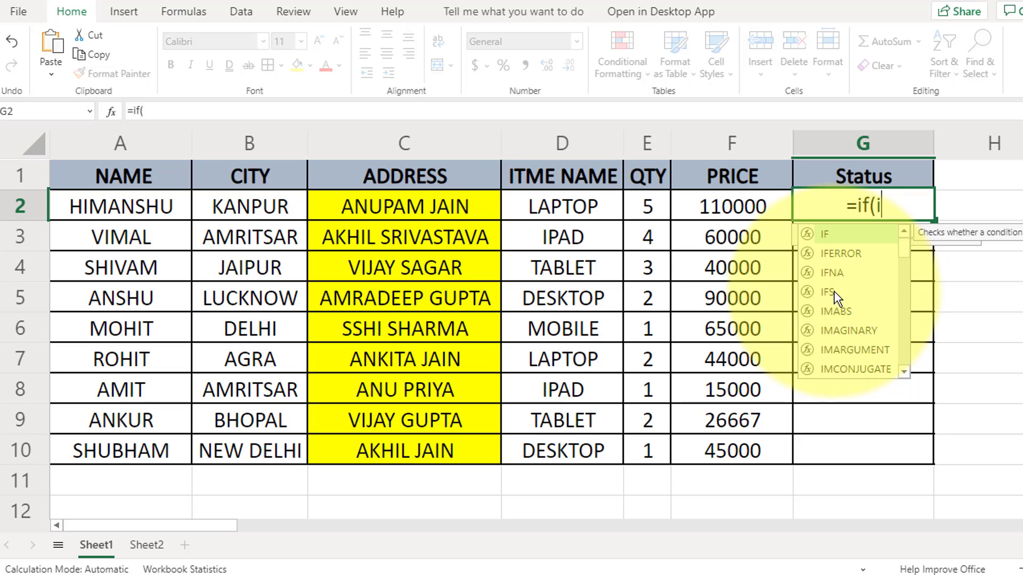
type("ser")
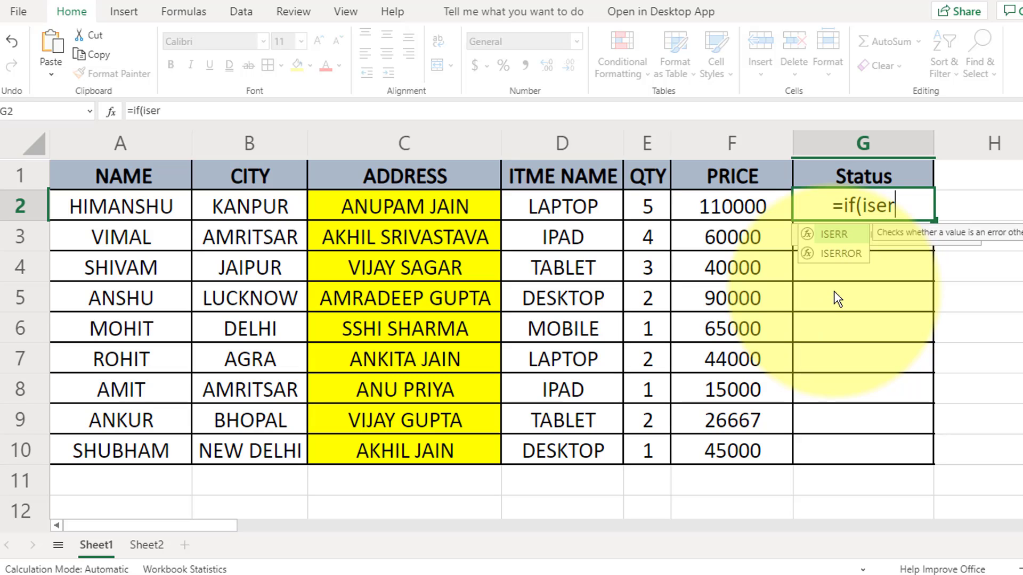
key("Down")
key("Tab")
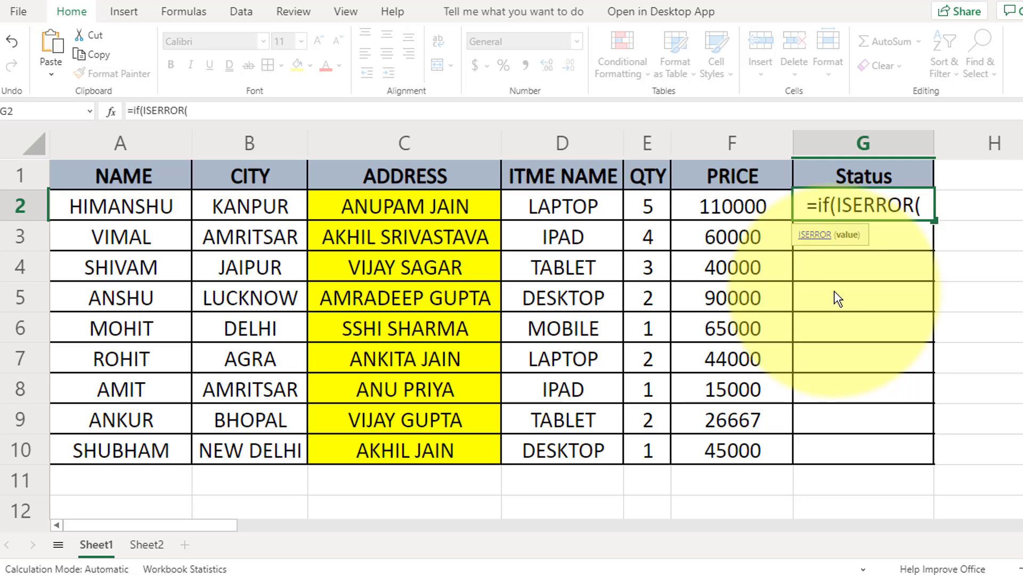
Step: Nest a VLOOKUP inside ISERROR in the G2 formula, using A2 as the lookup value
type("vol")
key("BackSpace")
key("BackSpace")
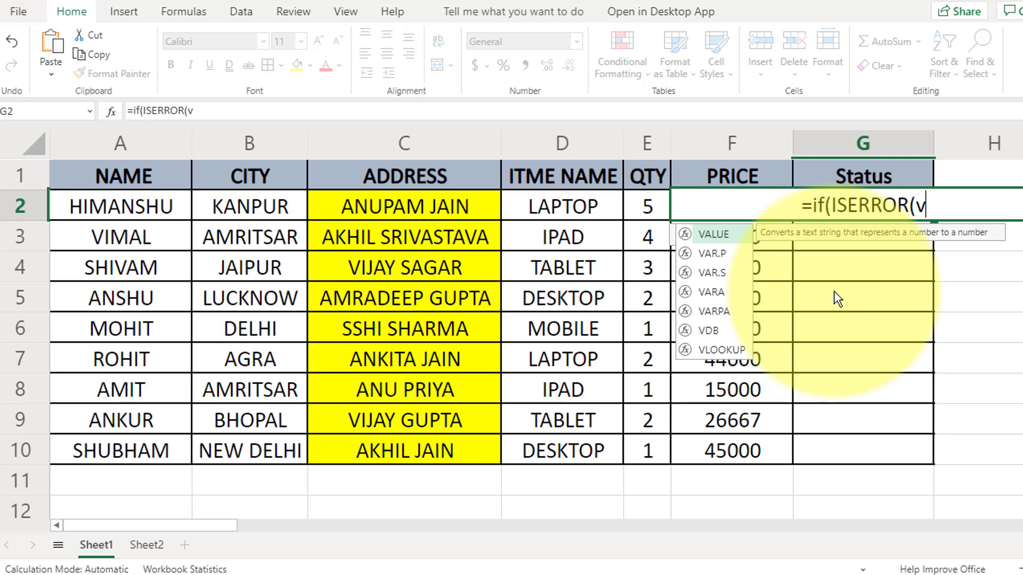
type("look")
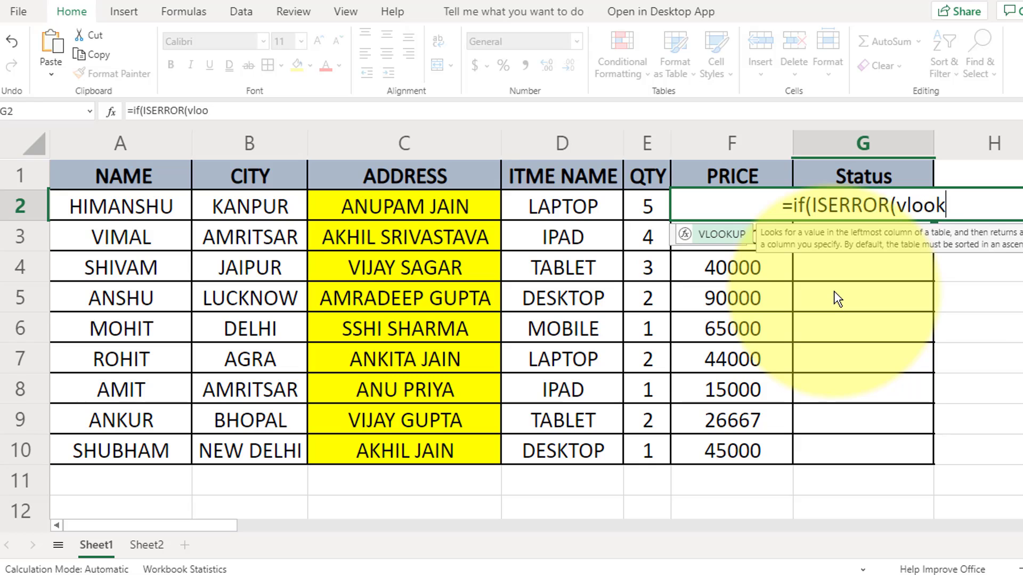
type("up(")
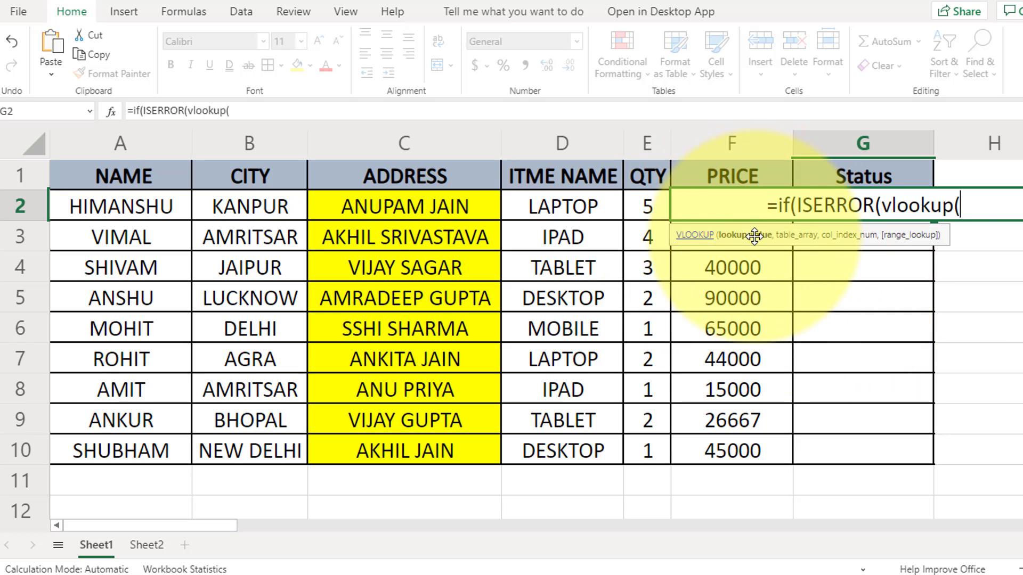
left_click(133, 209)
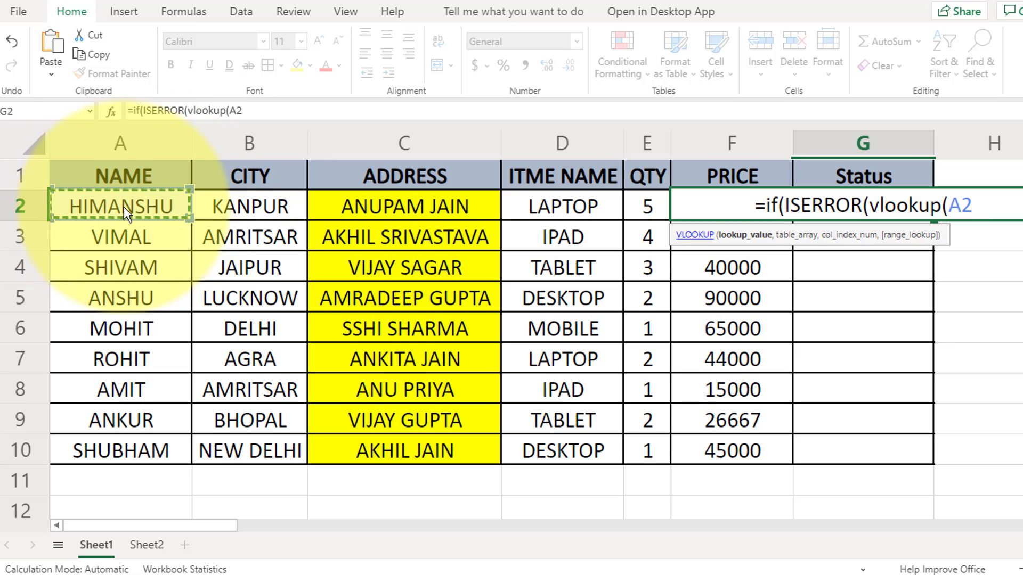
type(",")
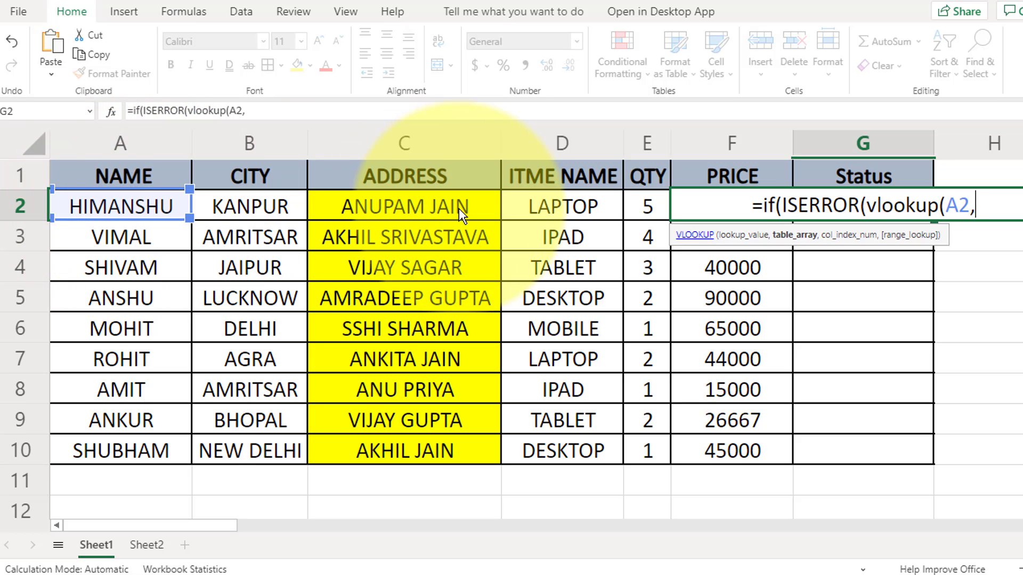
Step: Set the VLOOKUP table array to the absolute range $A$1:$B$5 on Sheet2
left_click(145, 544)
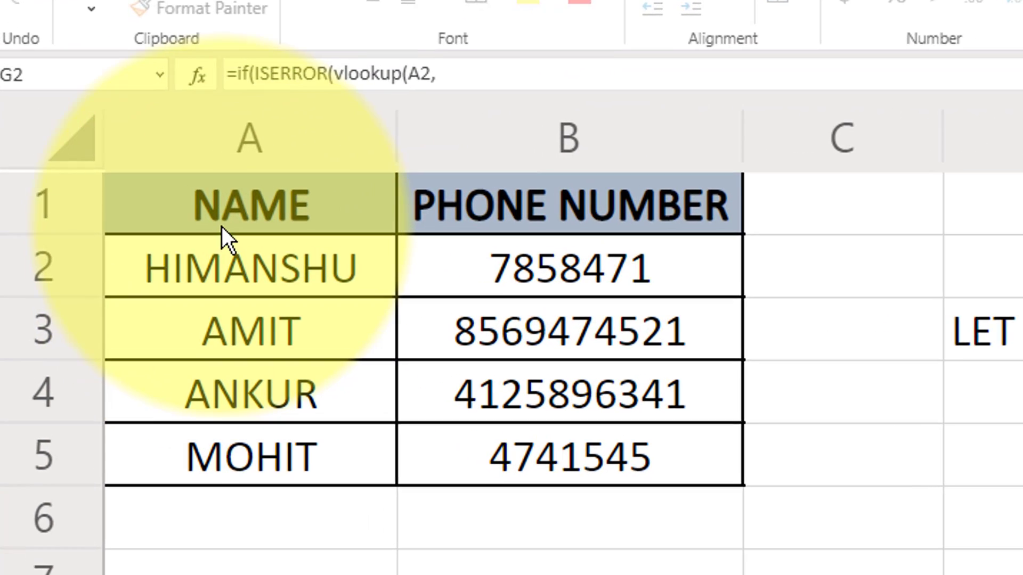
left_click_drag(245, 203, 673, 485)
key("F4")
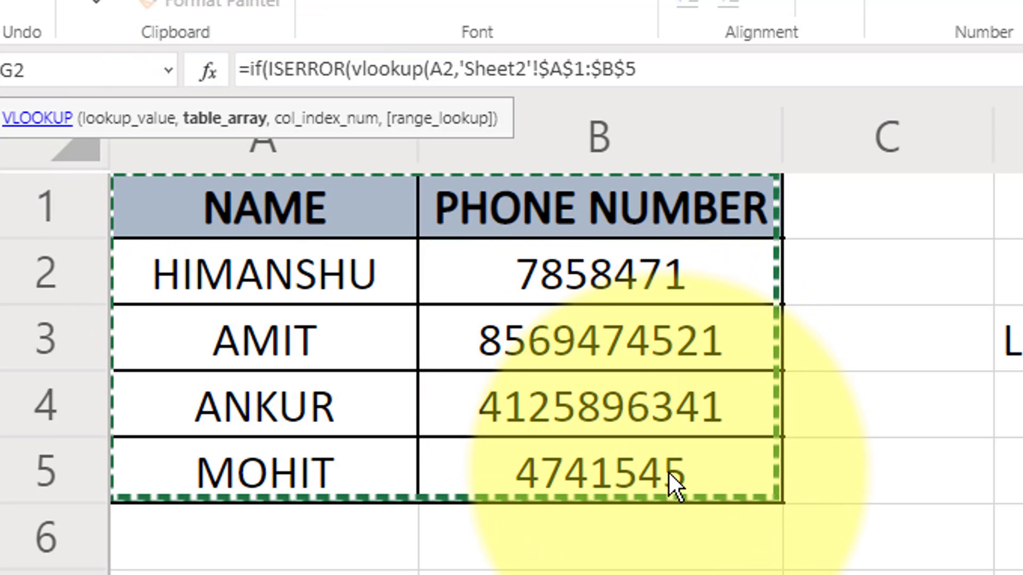
left_click(651, 71)
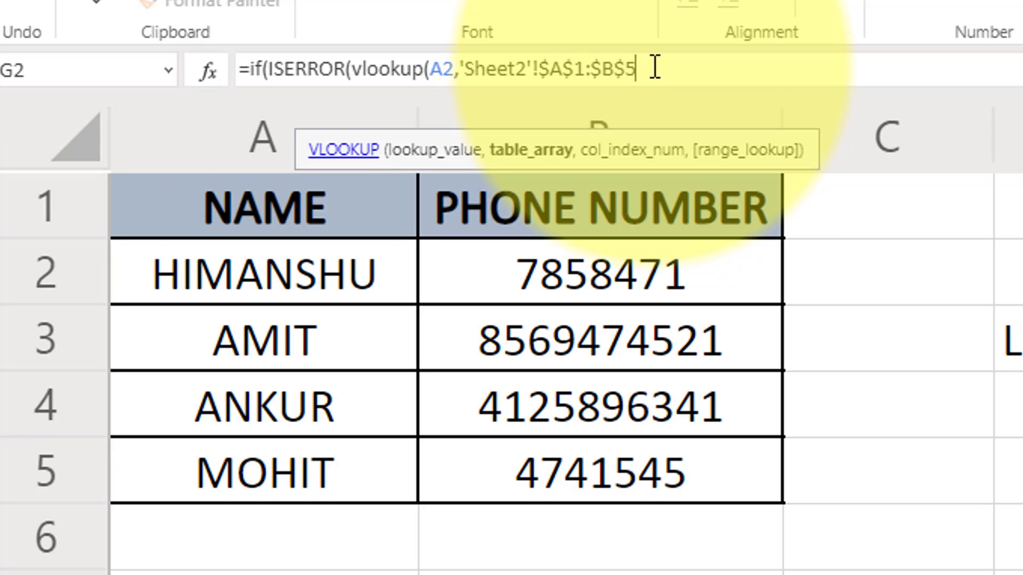
Step: Complete the VLOOKUP in G2 with column index 2 and range lookup 0, and close the ISERROR test
type(",")
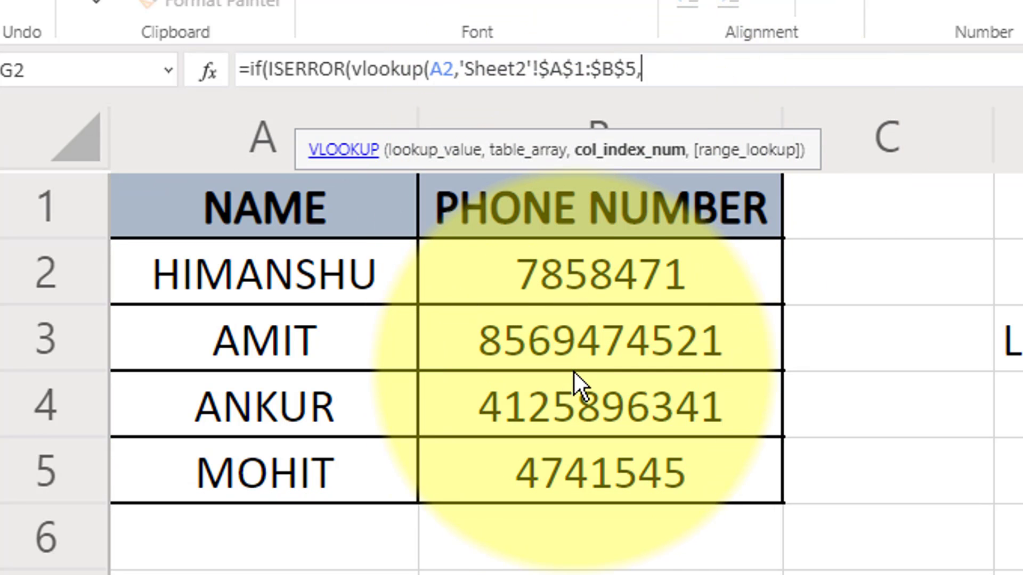
type("2,")
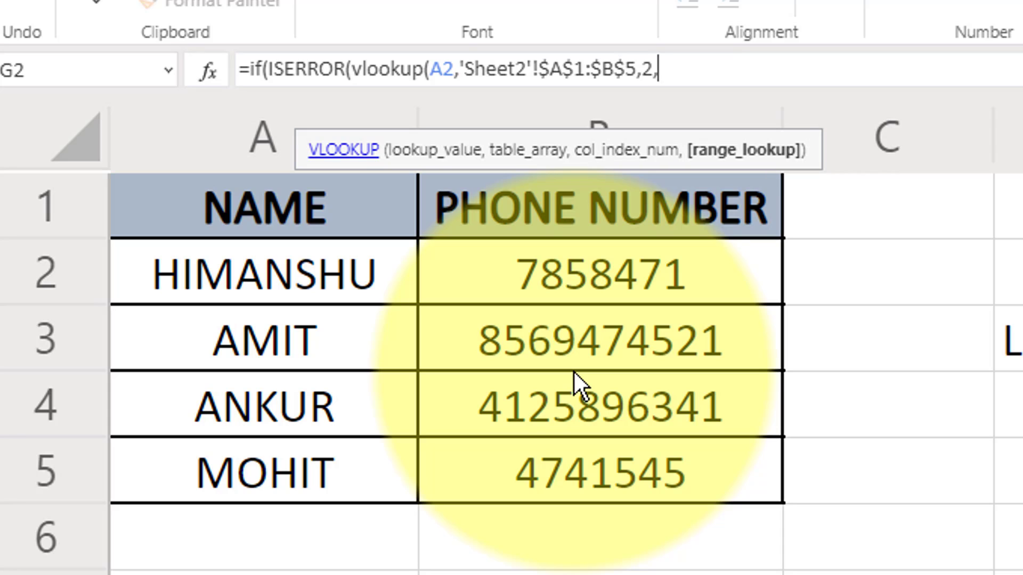
type("0)")
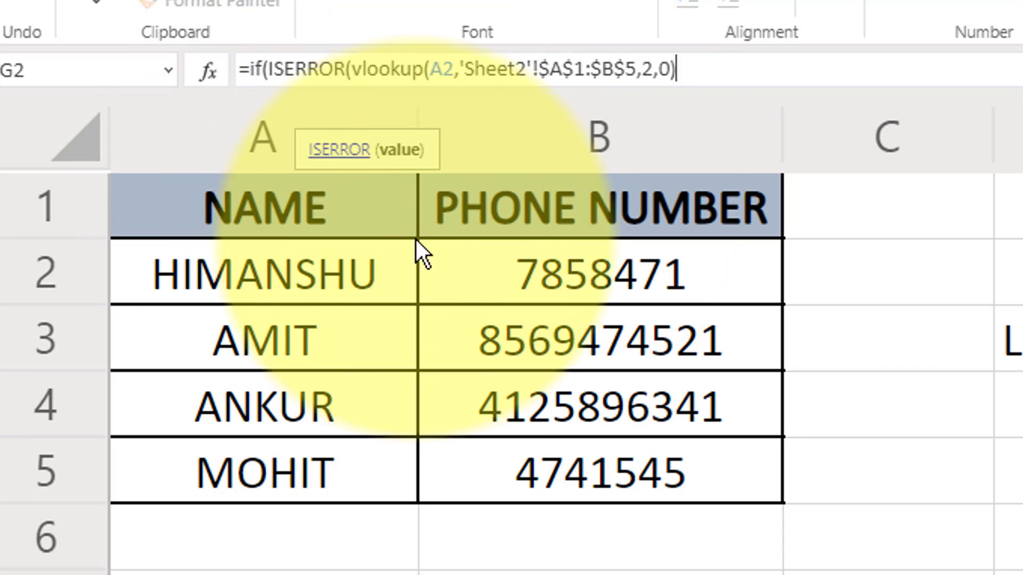
type(")")
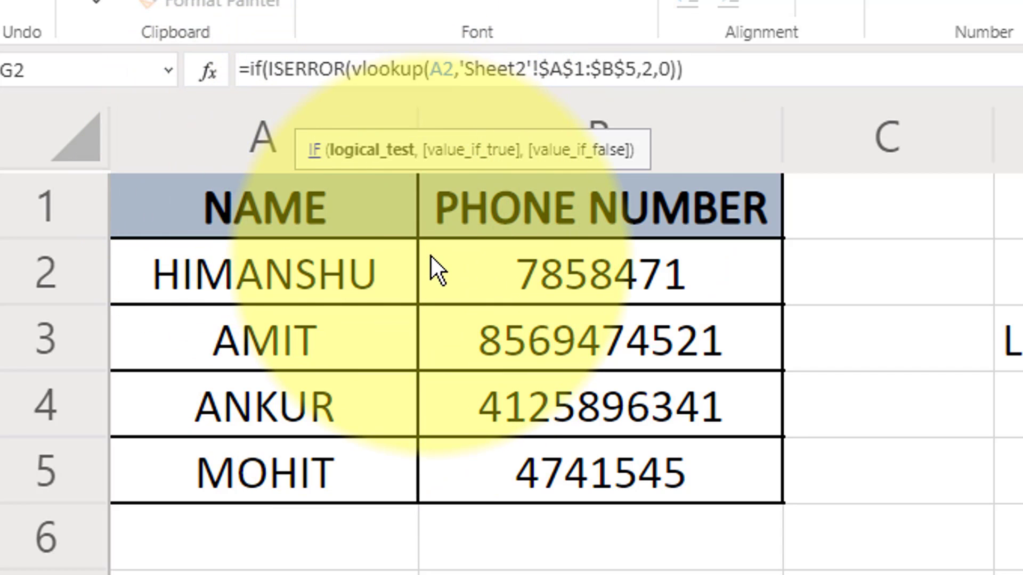
Step: Set the IF function's value-if-true argument in the G2 formula to the text "FALSE"
type(",")
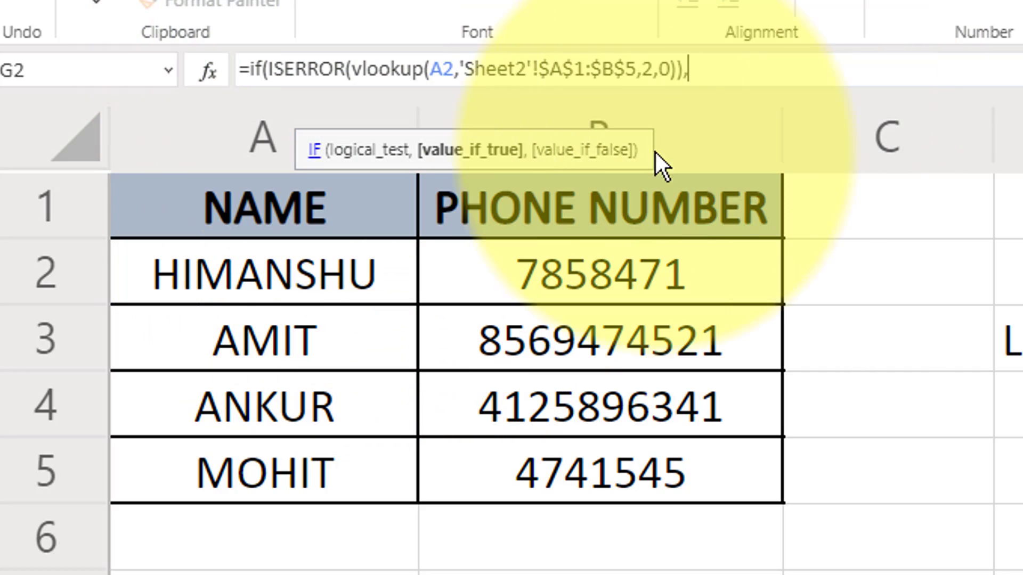
type("\"fa")
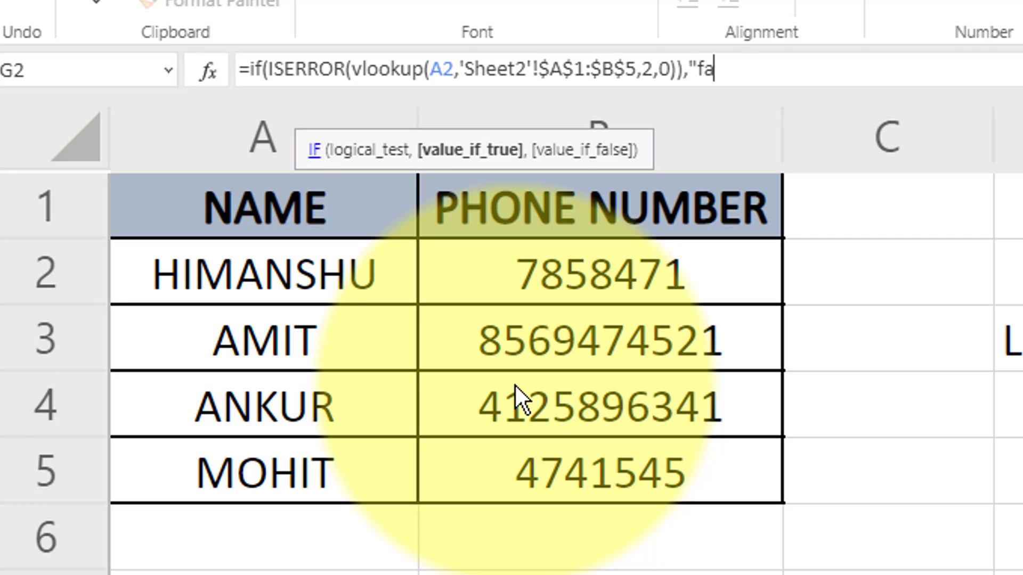
key("BackSpace")
key("BackSpace")
type("FALSE")
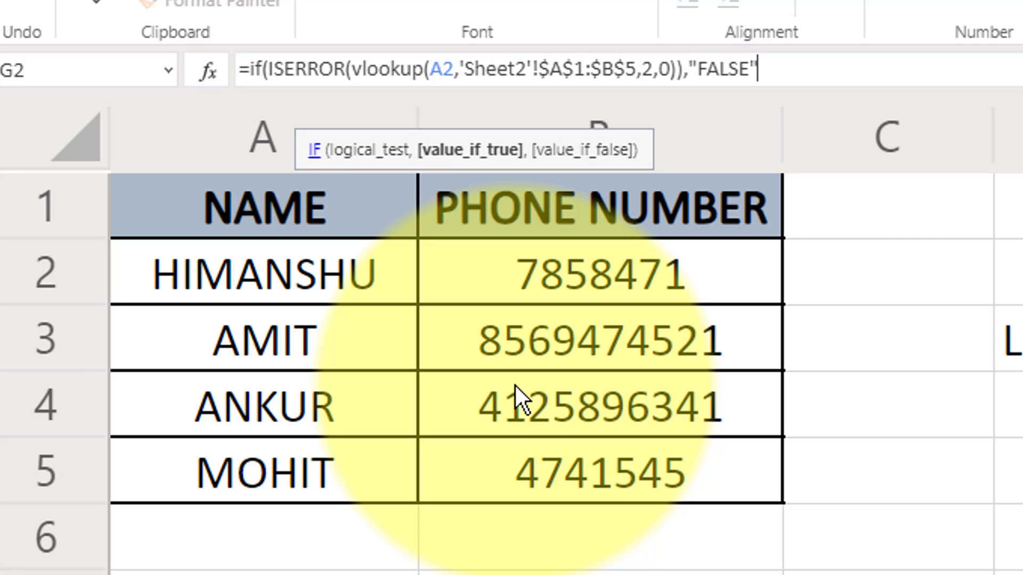
type("\",")
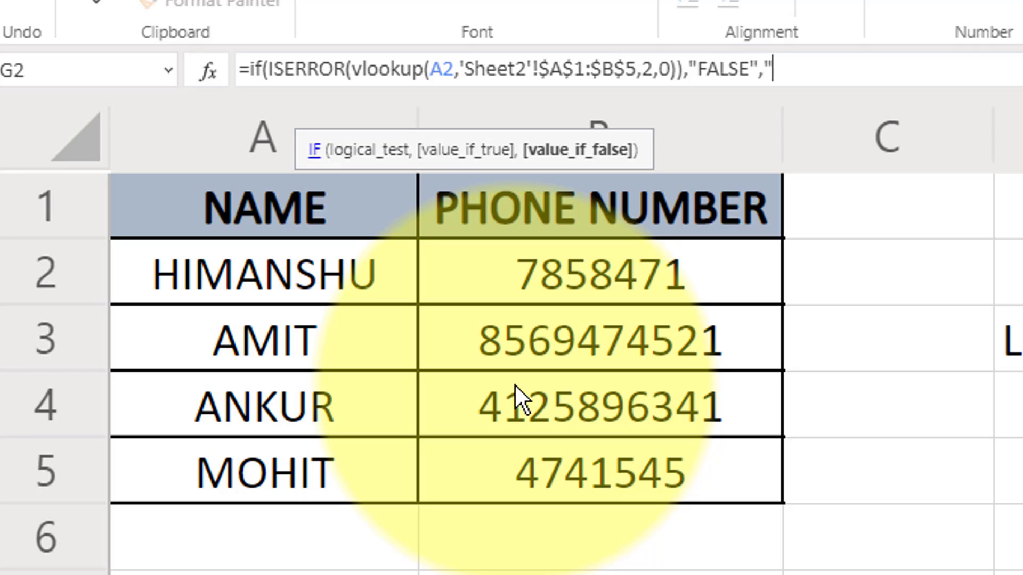
type("MATCH")
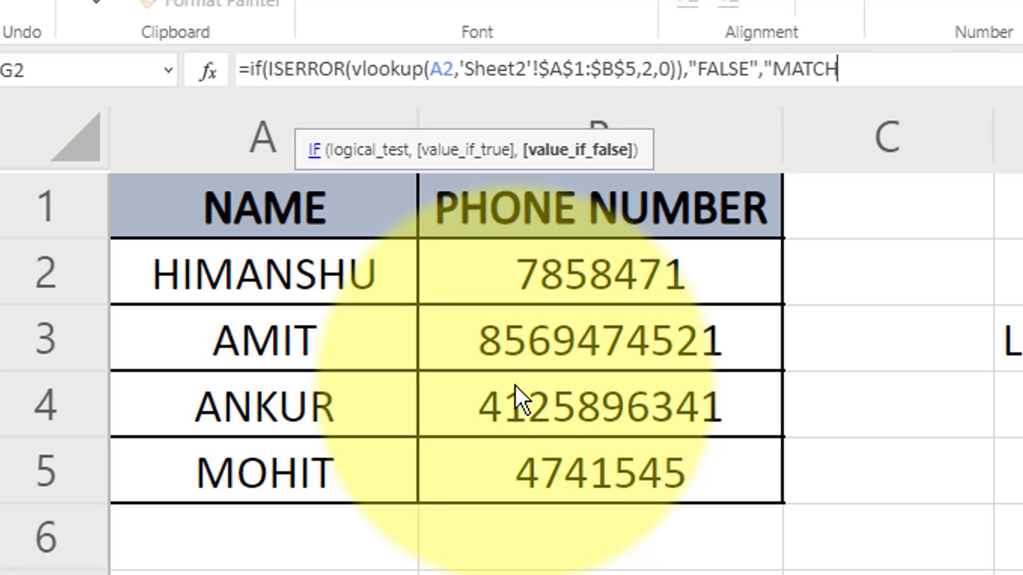
key("BackSpace")
key("BackSpace")
key("BackSpace")
key("BackSpace")
key("BackSpace")
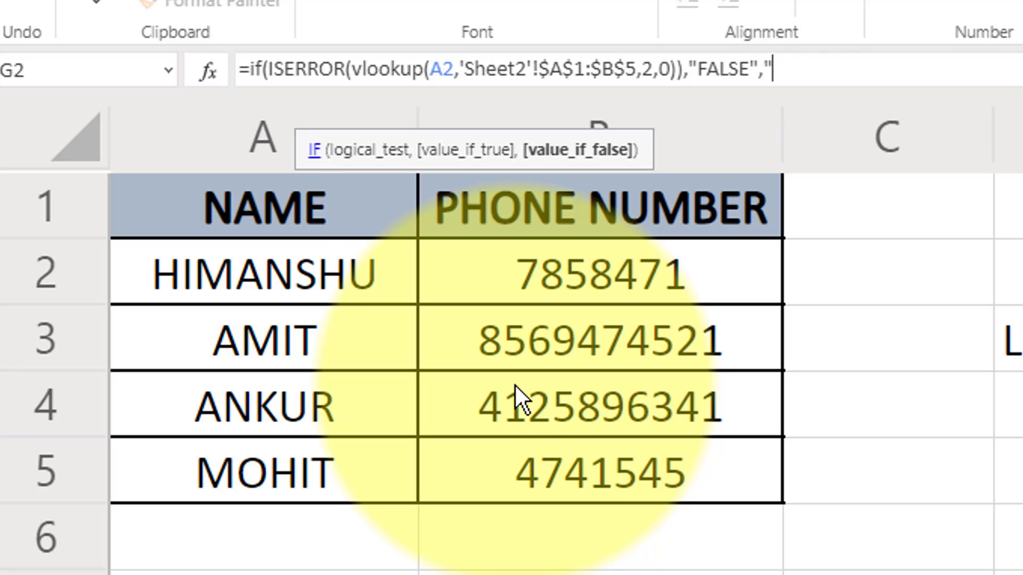
Step: Set the IF function's value-if-false argument in the G2 formula to the quoted text "YES"
type("FALSE\",YES")
left_click(764, 69)
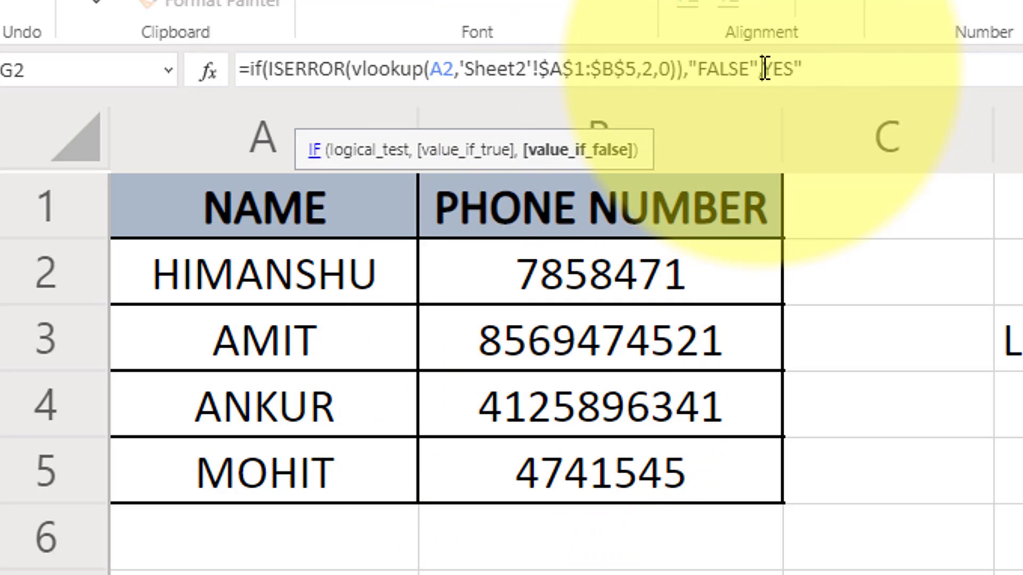
type("\"")
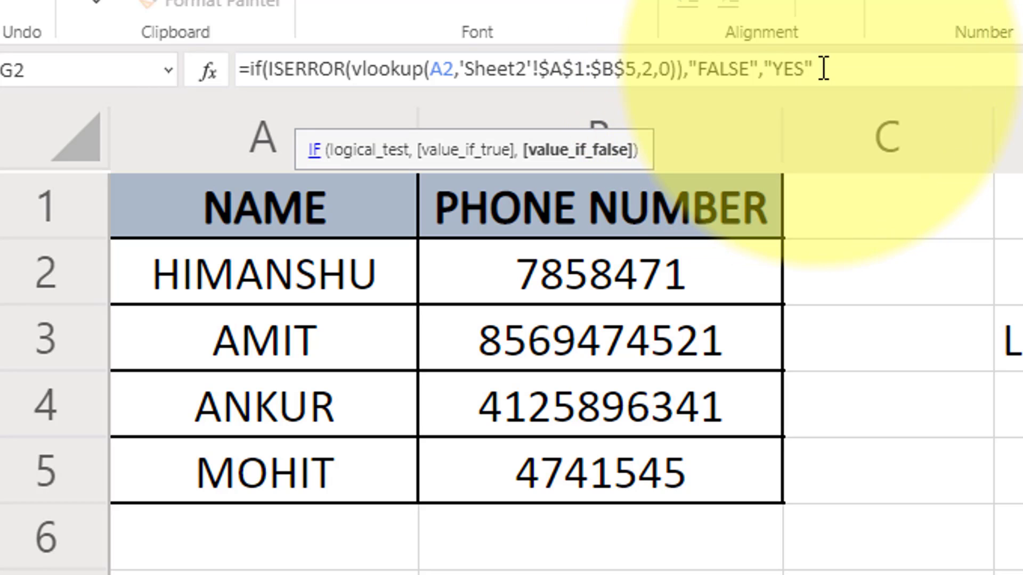
Step: Change the IF function's value-if-true text to "NO", then close and commit the G2 formula
left_click(748, 69)
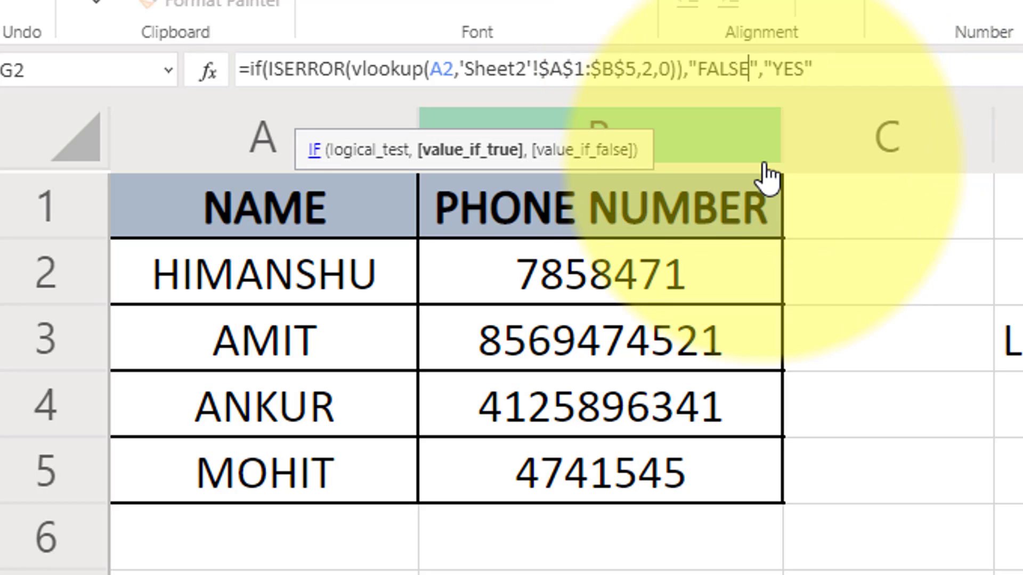
key("BackSpace")
key("BackSpace")
key("BackSpace")
key("BackSpace")
key("BackSpace")
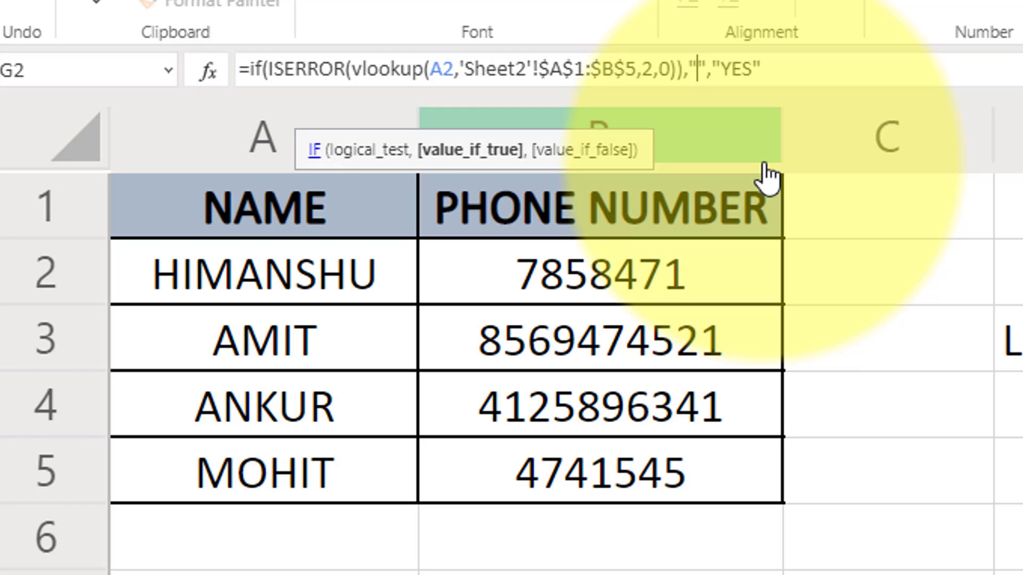
type("NO")
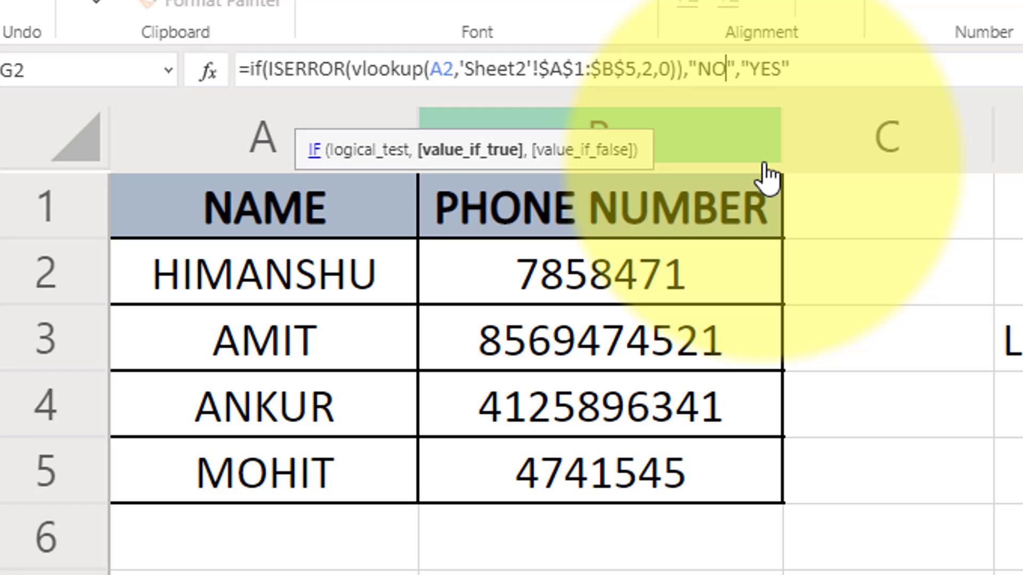
left_click(837, 68)
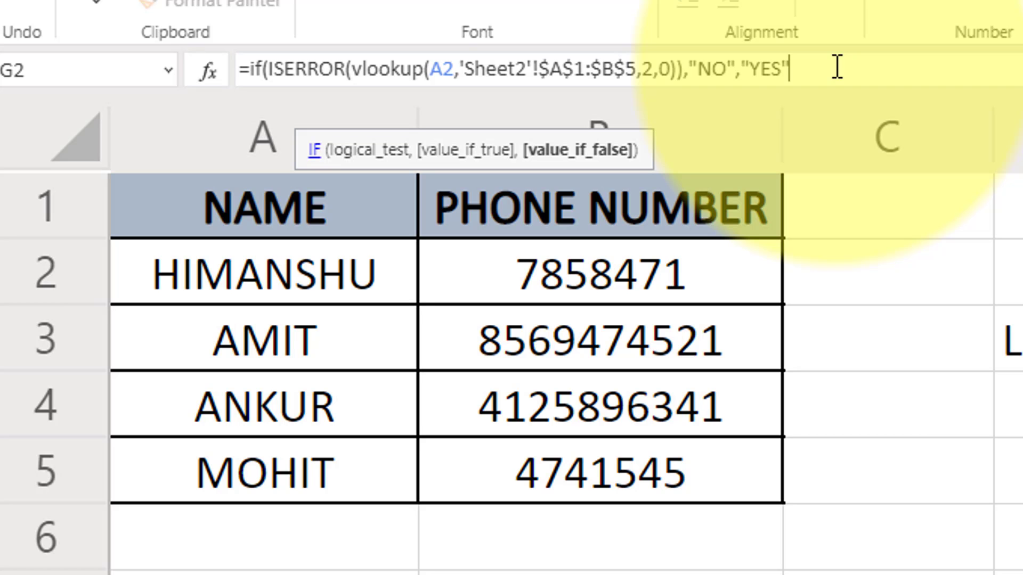
type(")")
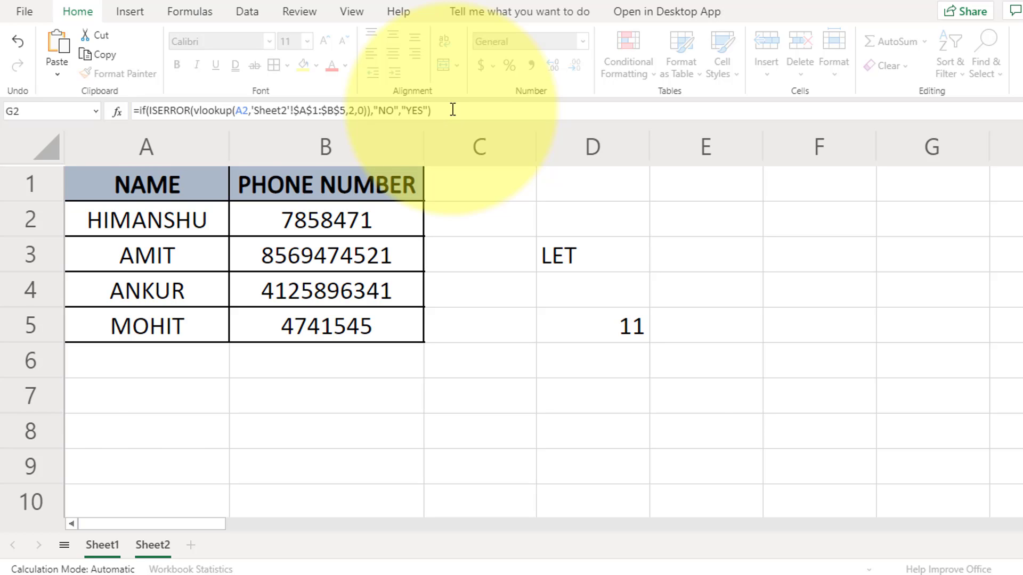
key("Return")
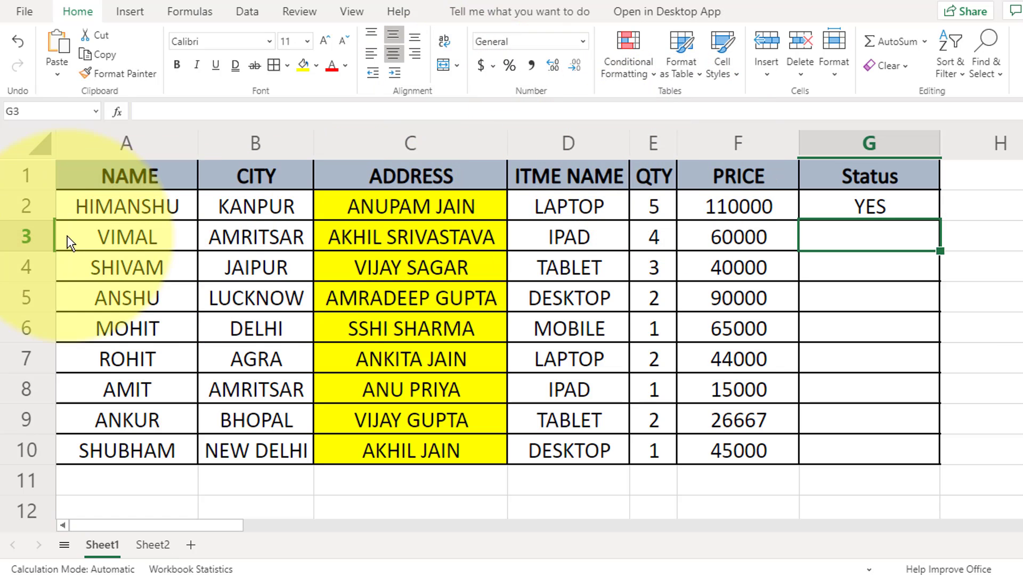
Step: Fill the G2 formula down the Status column through G10
left_click(892, 206)
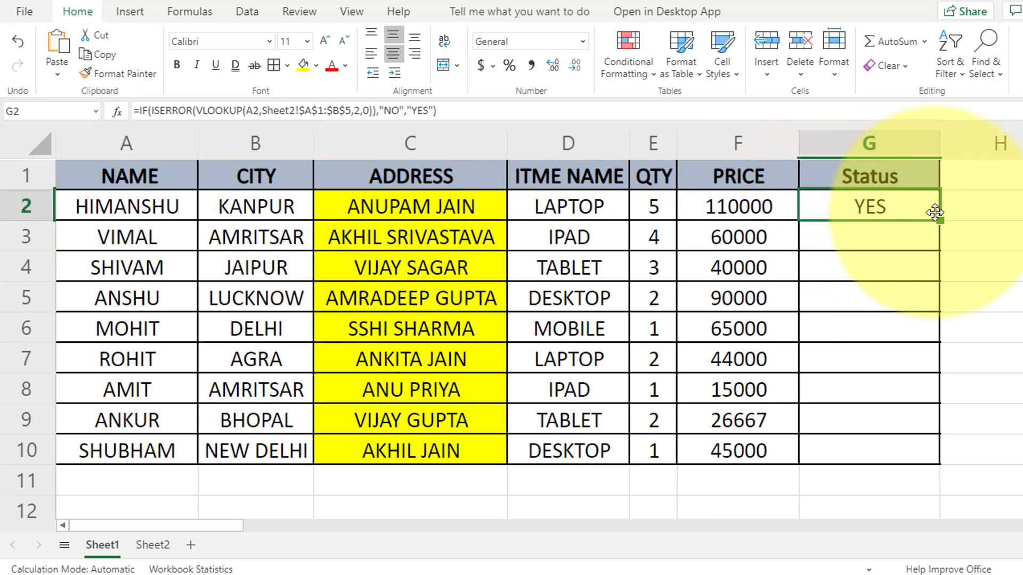
left_click_drag(940, 219, 938, 447)
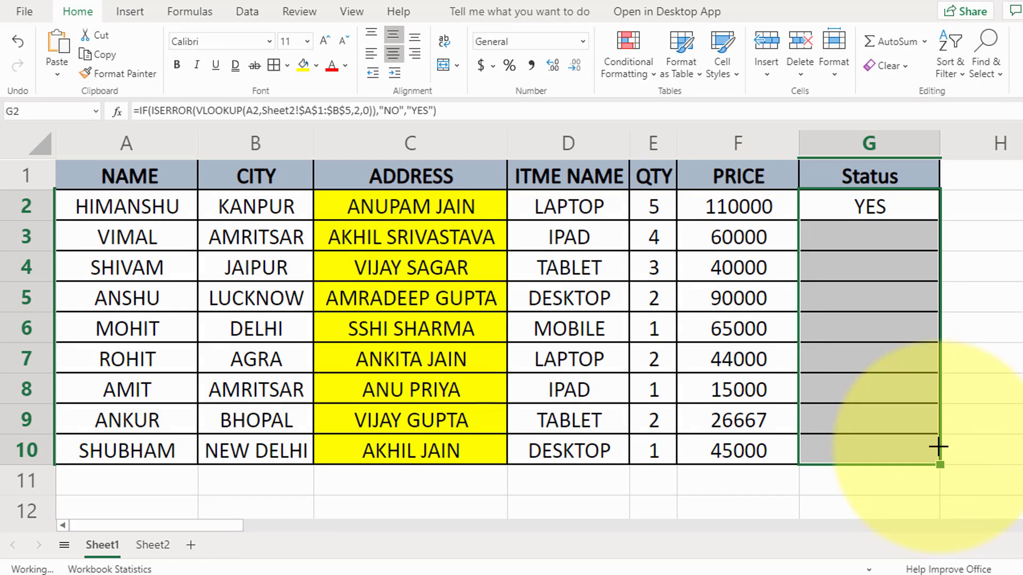
Step: Examine the YES and NO results and their formulas in the Status column, rows 2 to 10
left_click(902, 232)
left_click(893, 273)
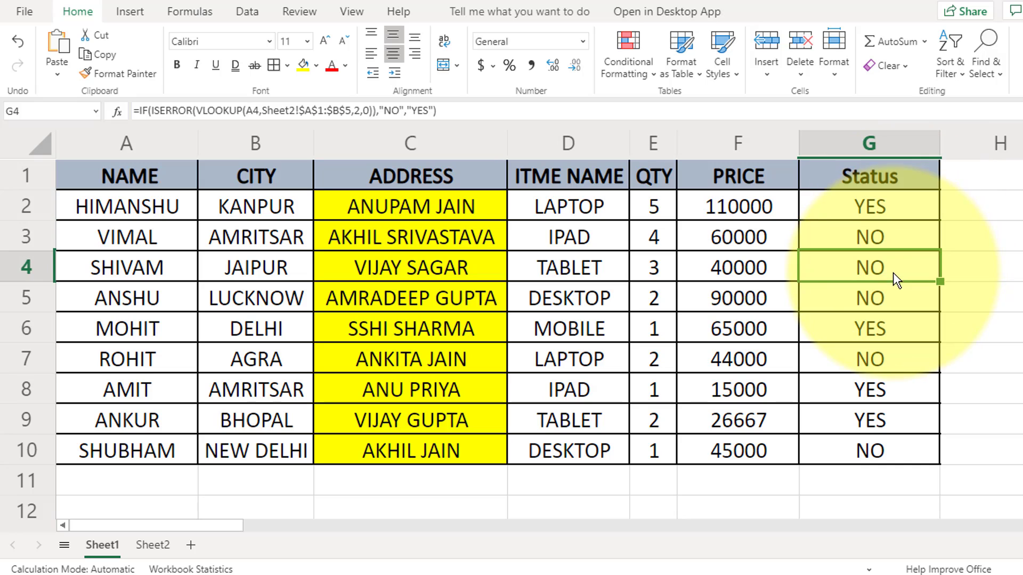
left_click(895, 216)
left_click(893, 320)
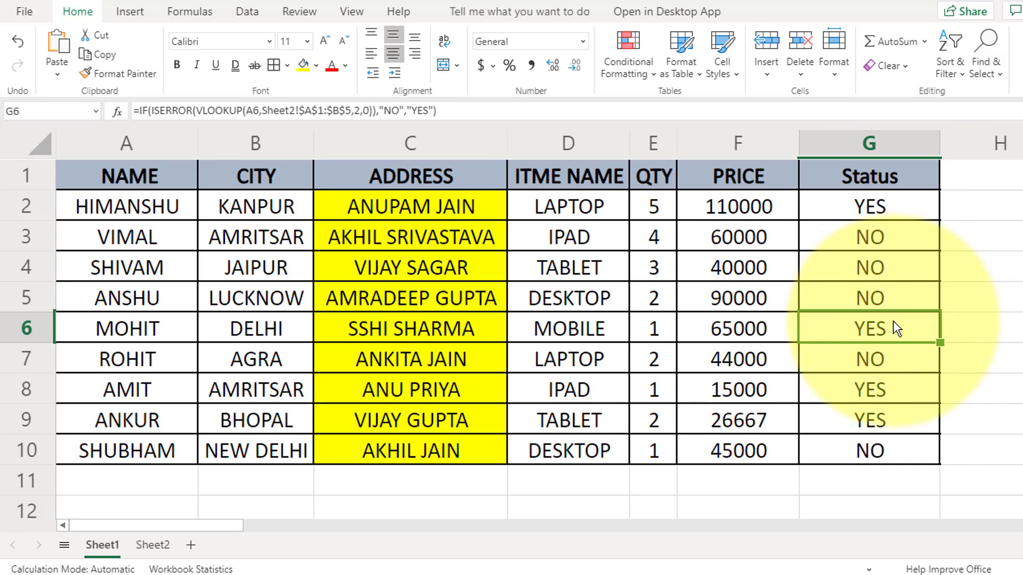
left_click(892, 390)
left_click(890, 421)
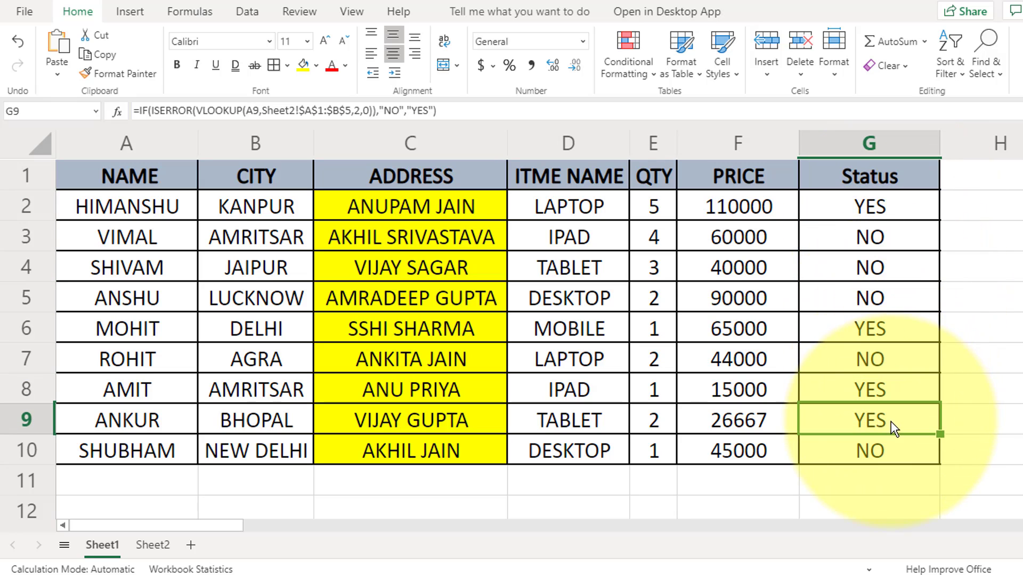
left_click(893, 453)
left_click(889, 209)
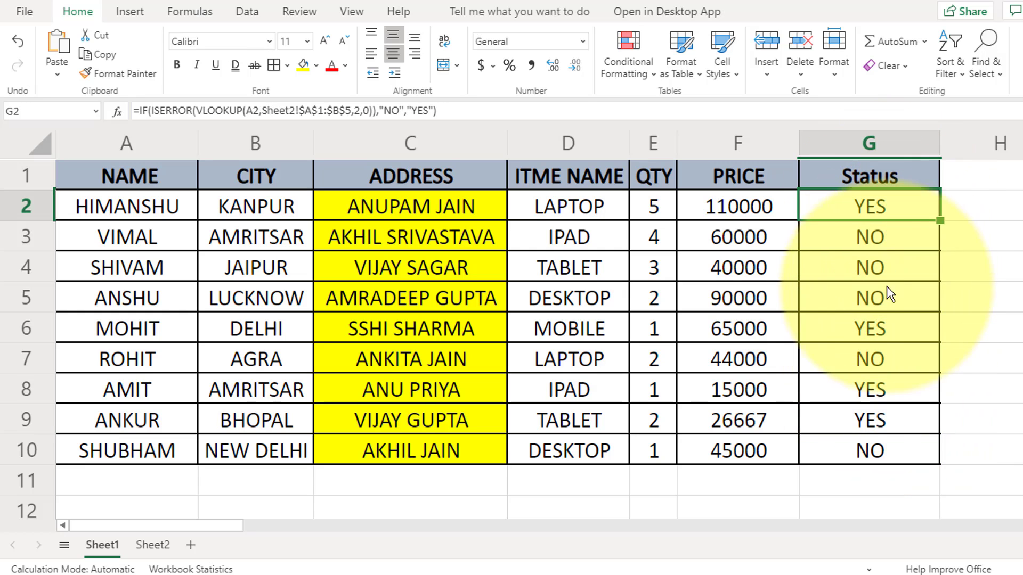
left_click(884, 330)
left_click(881, 394)
left_click(834, 426)
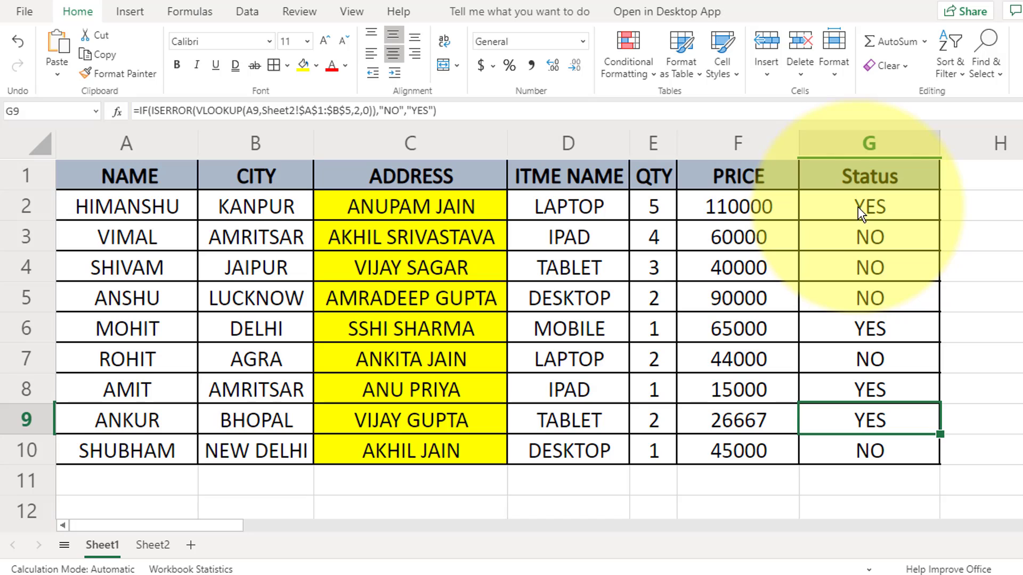
Step: Replace "YES" in the G2 formula with a copy of its VLOOKUP(A2,Sheet2!$A$1:$B$5,2,0) expression
left_click(870, 205)
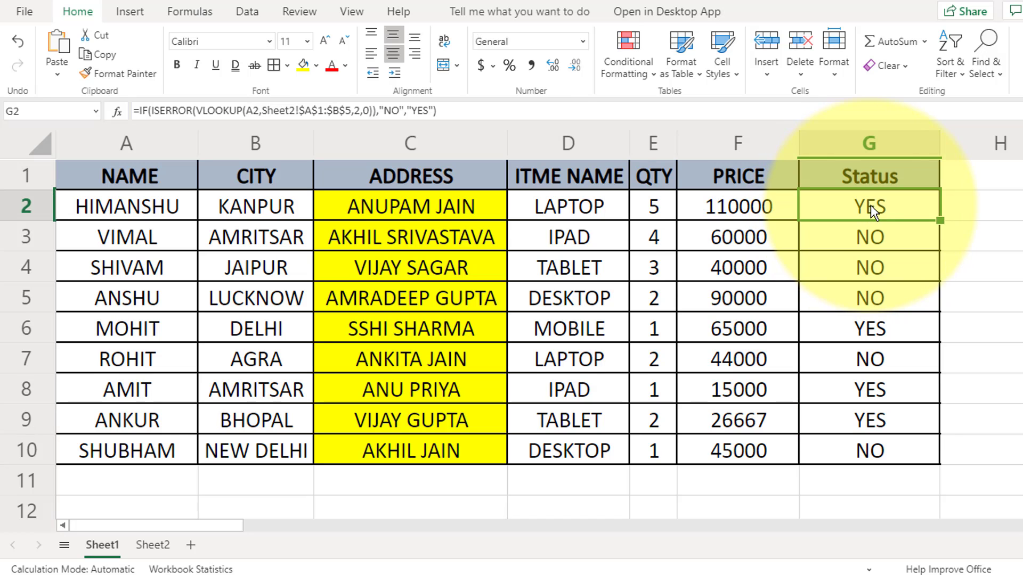
double_click(870, 205)
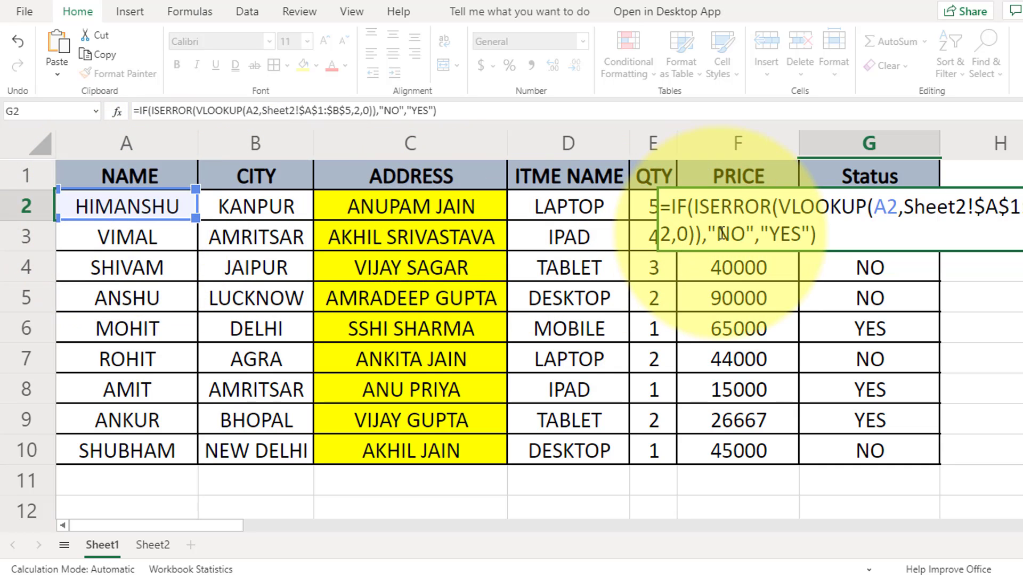
left_click_drag(777, 207, 696, 244)
key("ctrl+c")
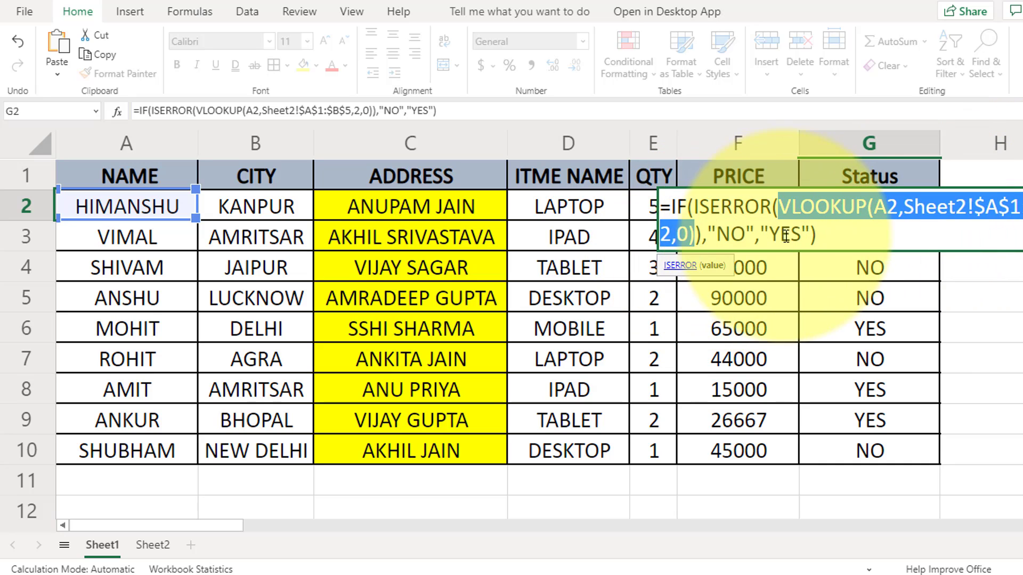
left_click(804, 235)
left_click_drag(810, 234, 764, 236)
key("ctrl+v")
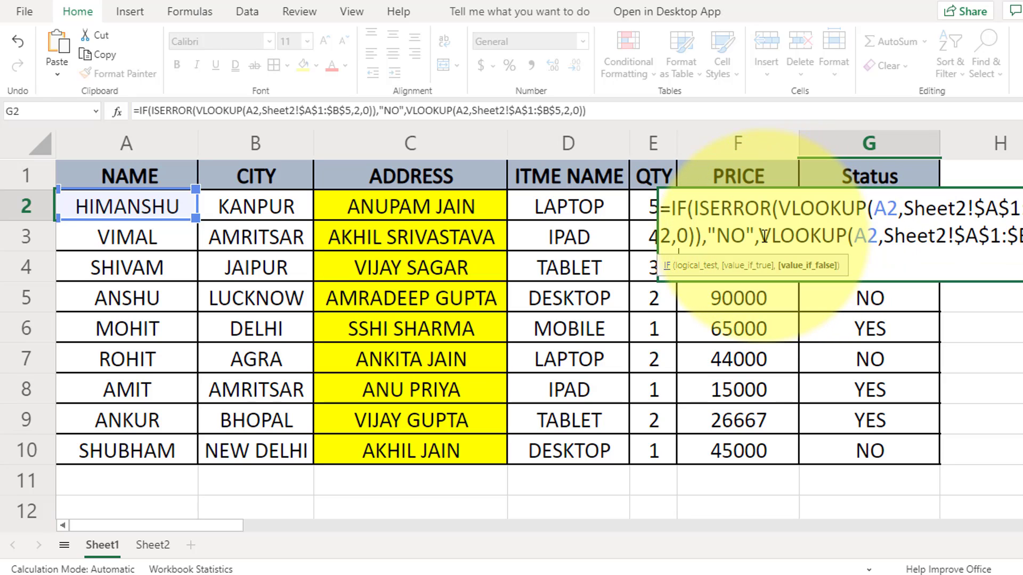
key("Return")
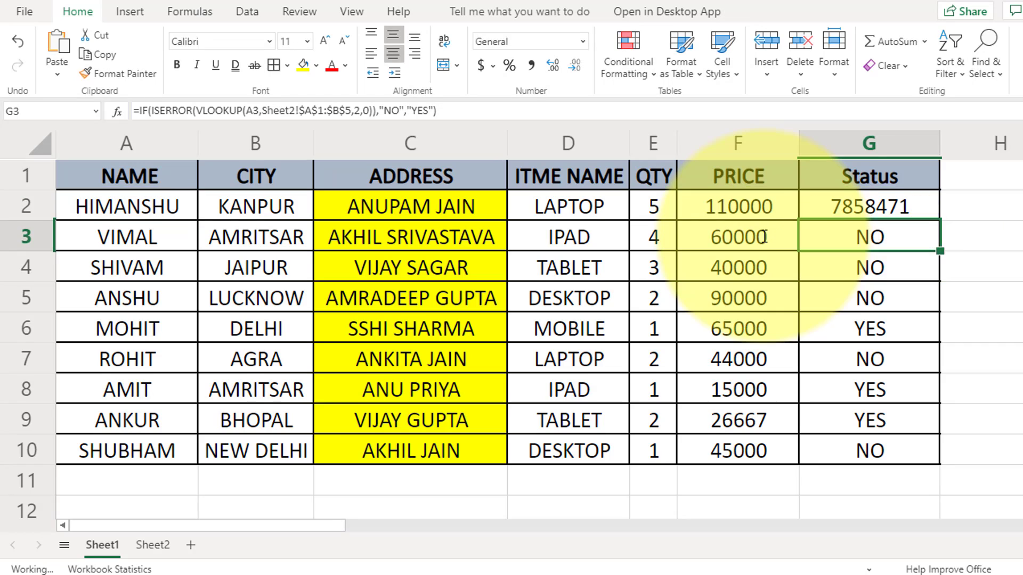
Step: Copy the revised G2 formula down to G10, overwriting the existing Status formulas
left_click(923, 212)
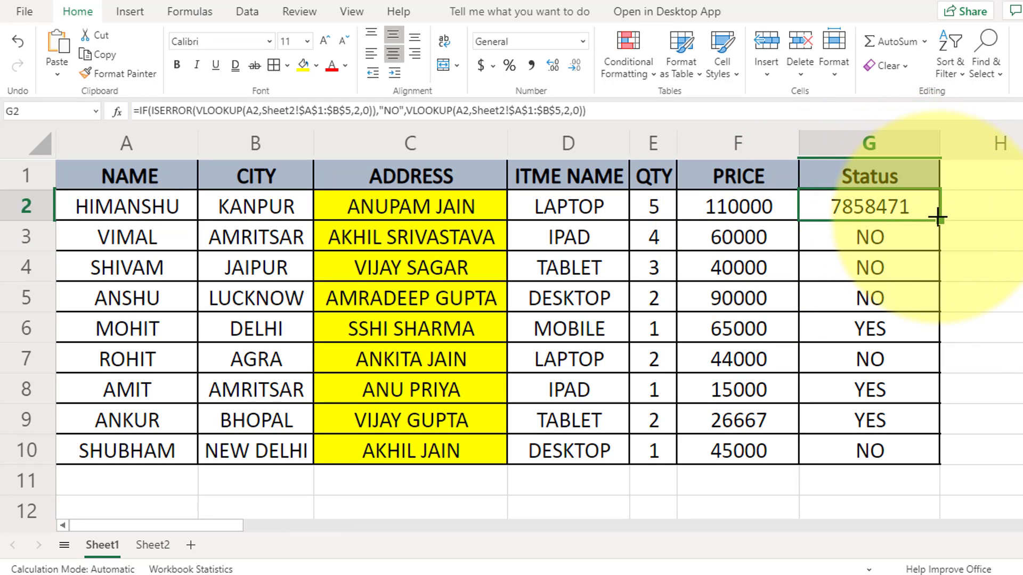
left_click_drag(938, 219, 941, 447)
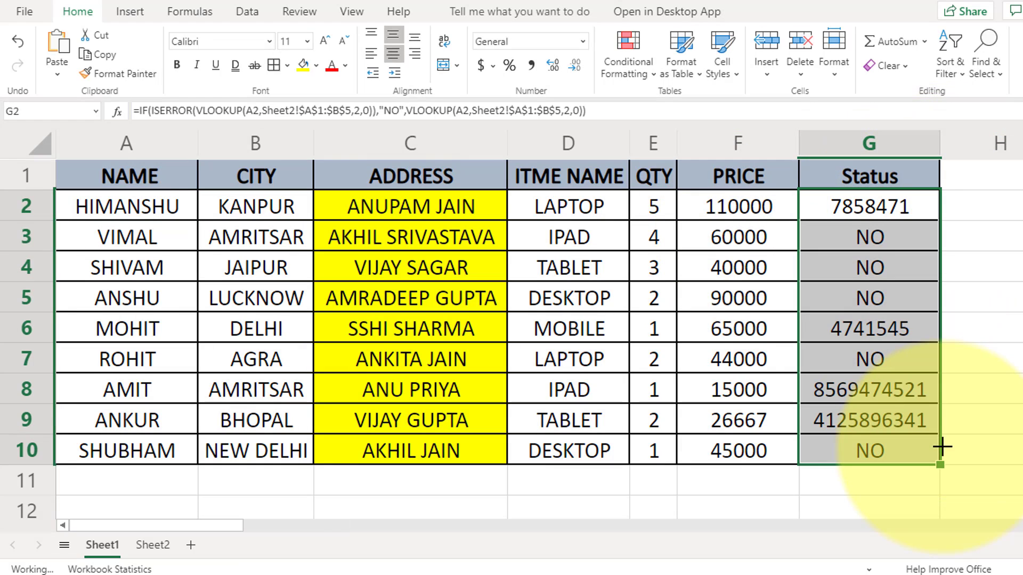
Step: Review the combined IF, ISERROR and VLOOKUP formula in G2 without altering it
left_click(896, 202)
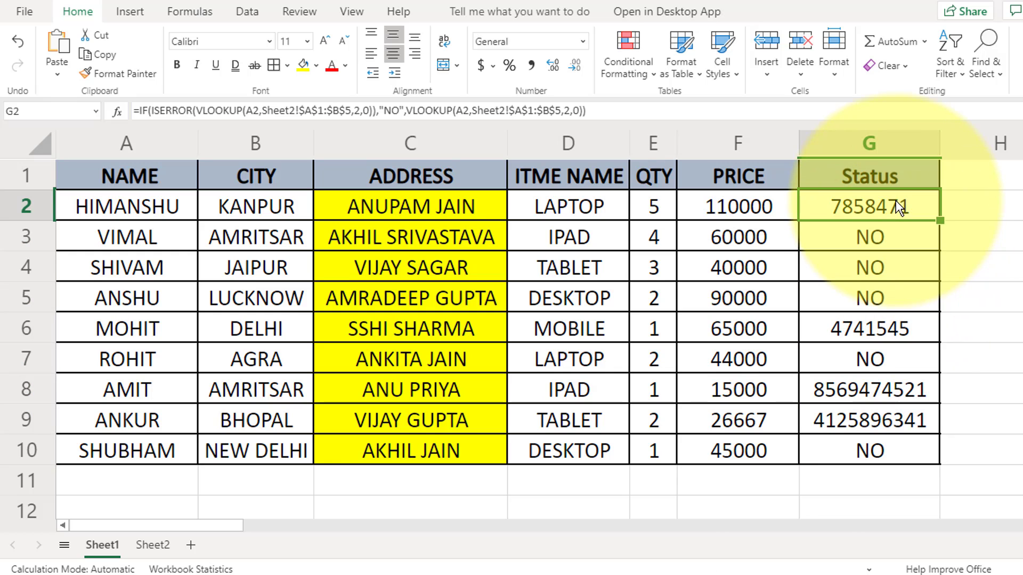
double_click(895, 200)
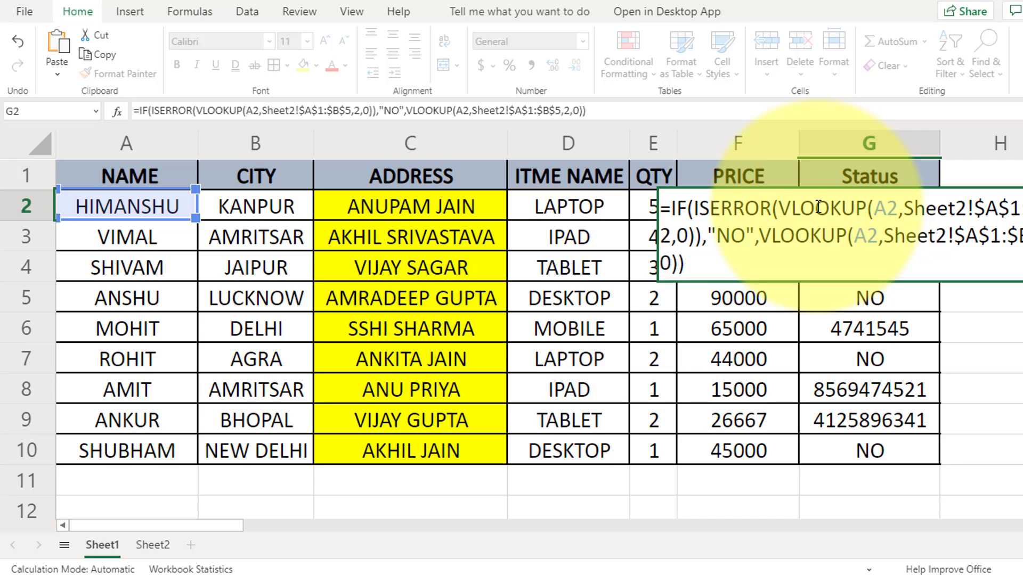
key("ctrl+Return")
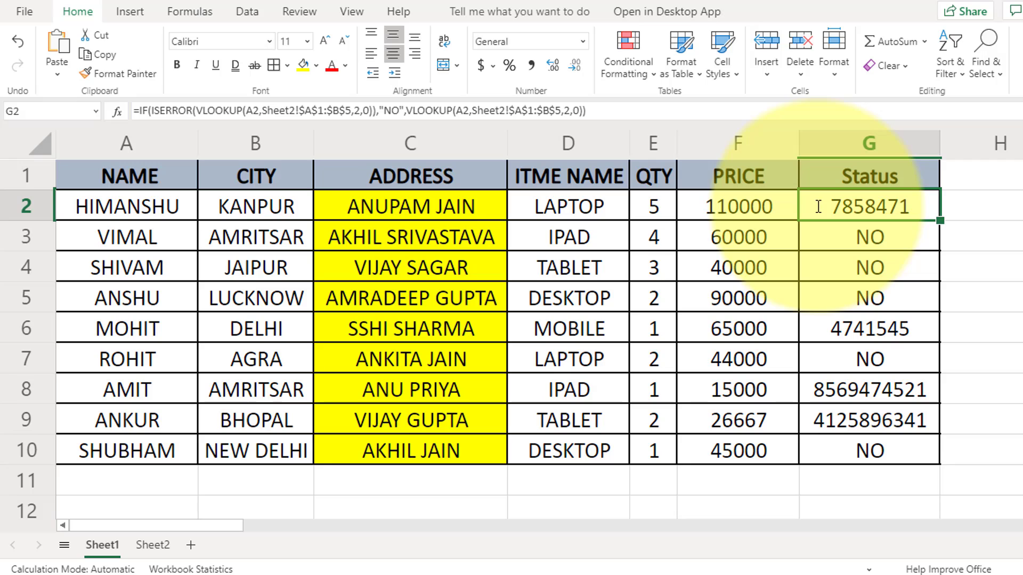
Step: Clear the existing Status formulas from G2 through G10
key("shift+Down")
key("shift+Down")
key("shift+Down")
key("shift+Down")
key("shift+Down")
key("shift+Down")
key("shift+Down")
key("shift+Down")
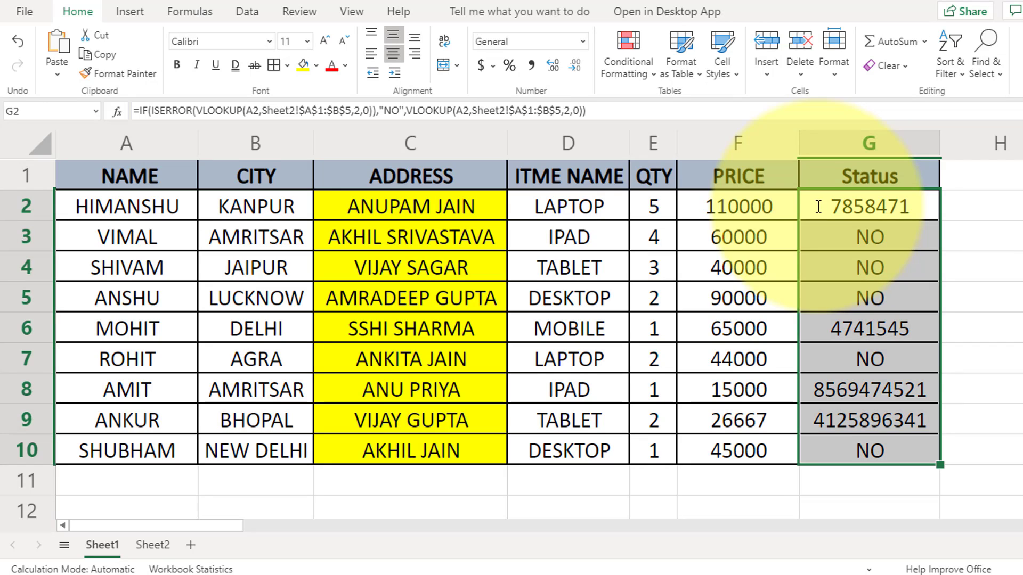
key("Delete")
Step: Start a LET formula in G2 and declare var as its first name
left_click(818, 206)
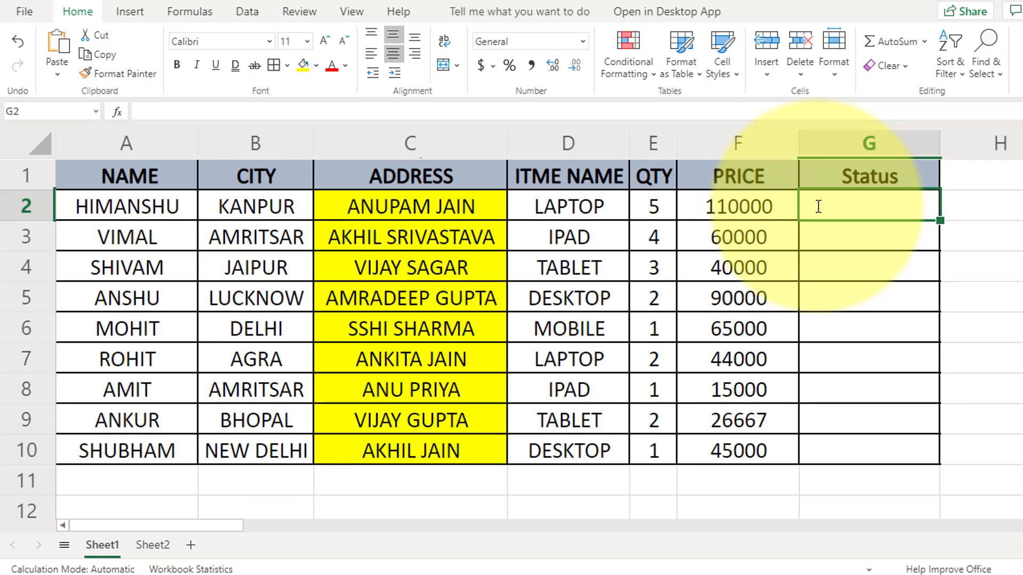
type("=LET")
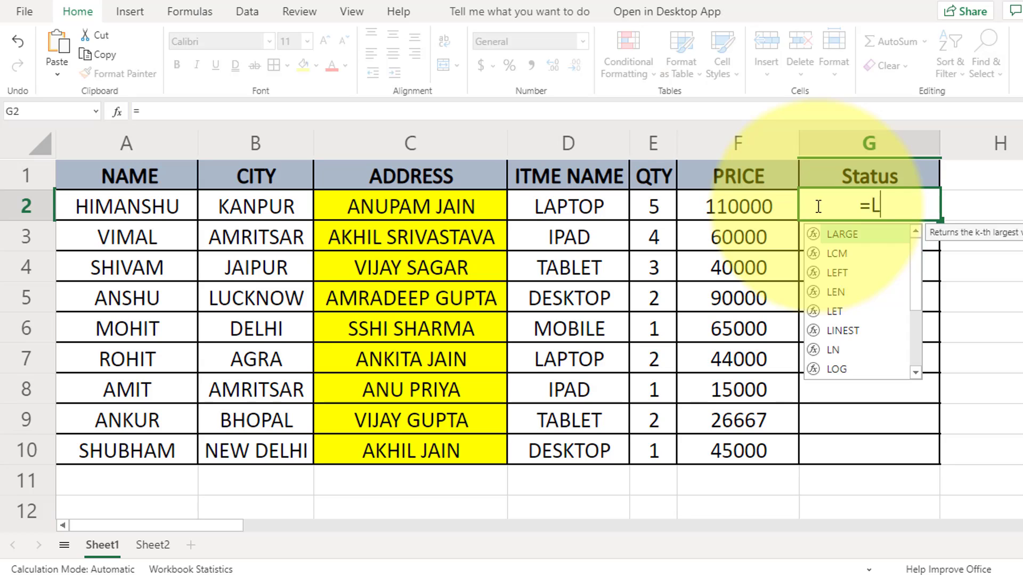
key("BackSpace")
key("BackSpace")
key("BackSpace")
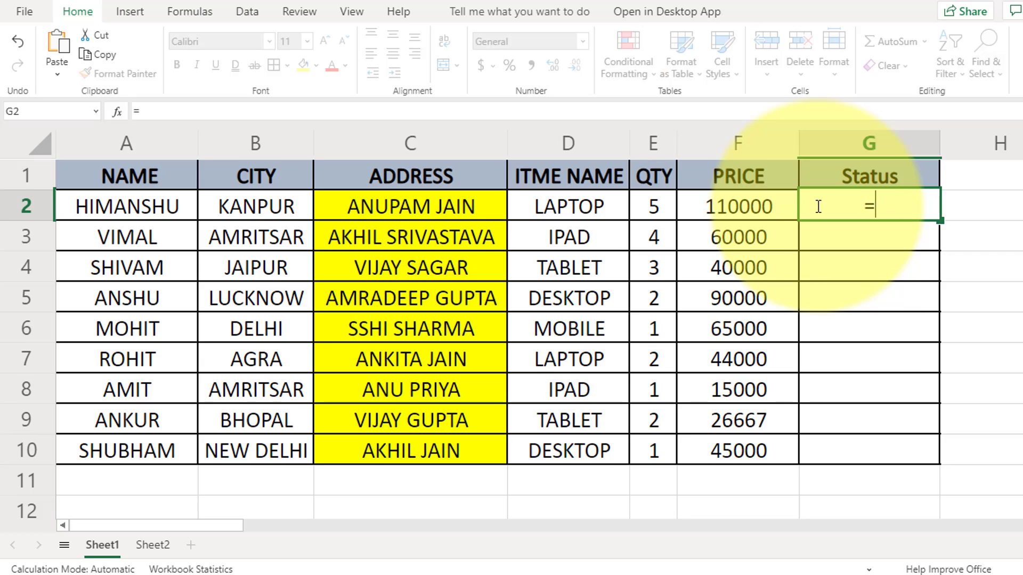
type("let(")
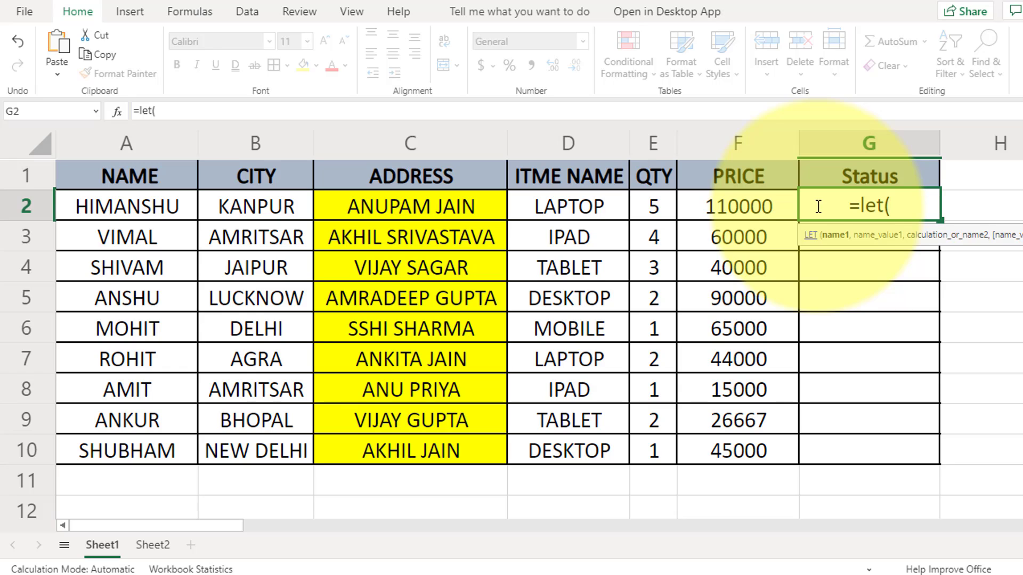
type("var")
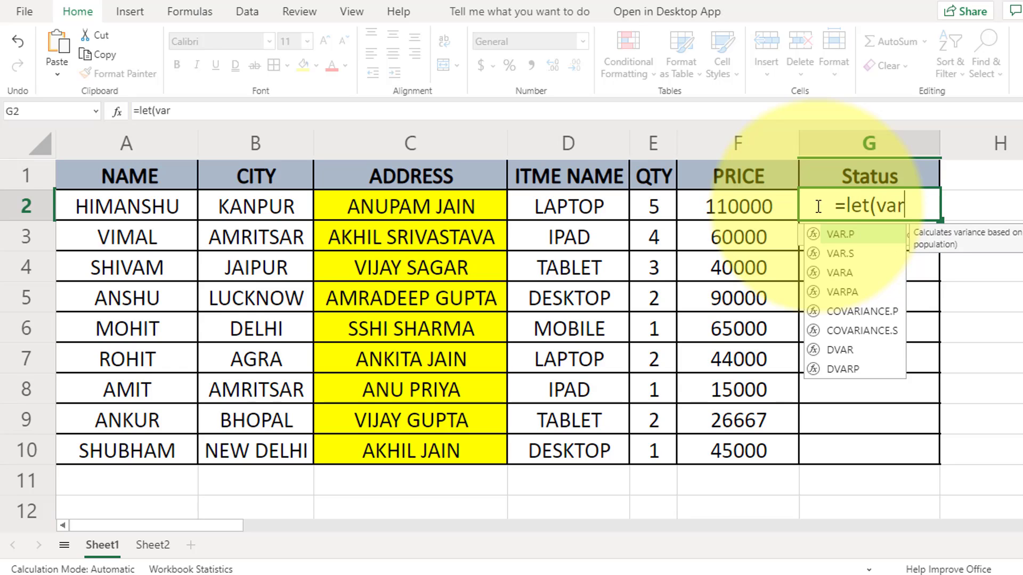
type(",")
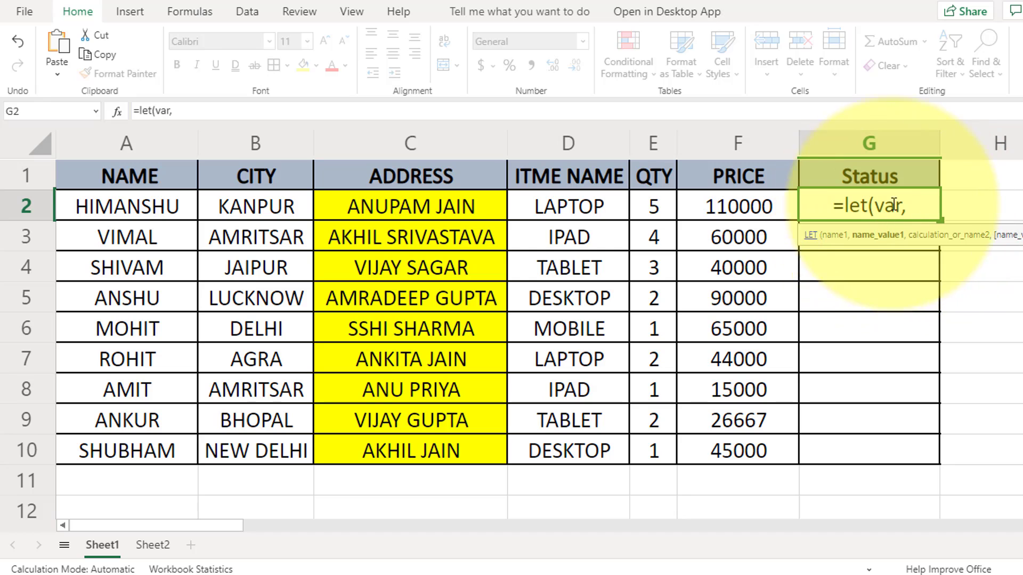
Step: Assign var the expression VLOOKUP(A2,Sheet2!$A$1:$B$5,2,0), using an absolute reference for the Sheet2 table
type("vlookup(")
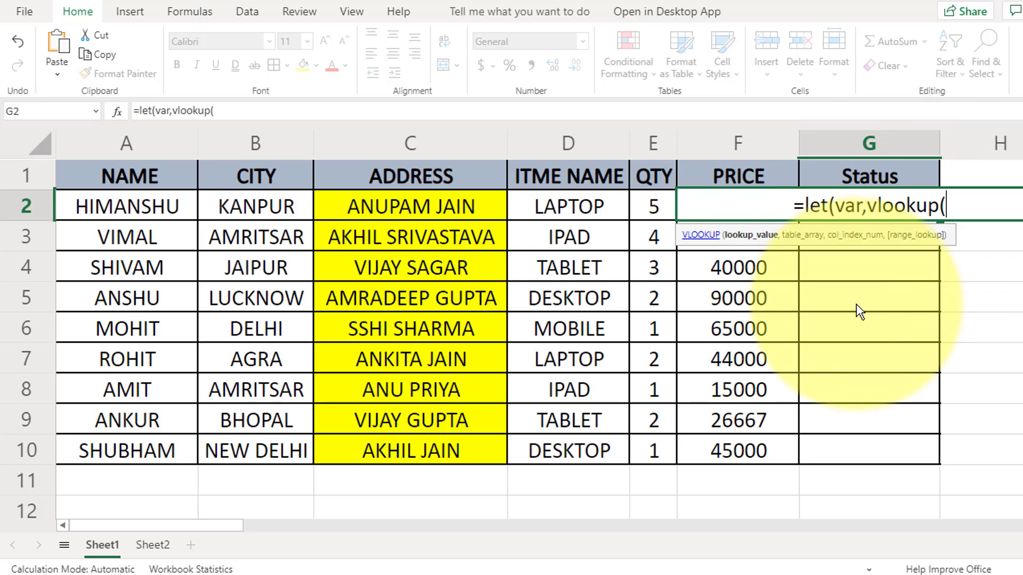
left_click(147, 203)
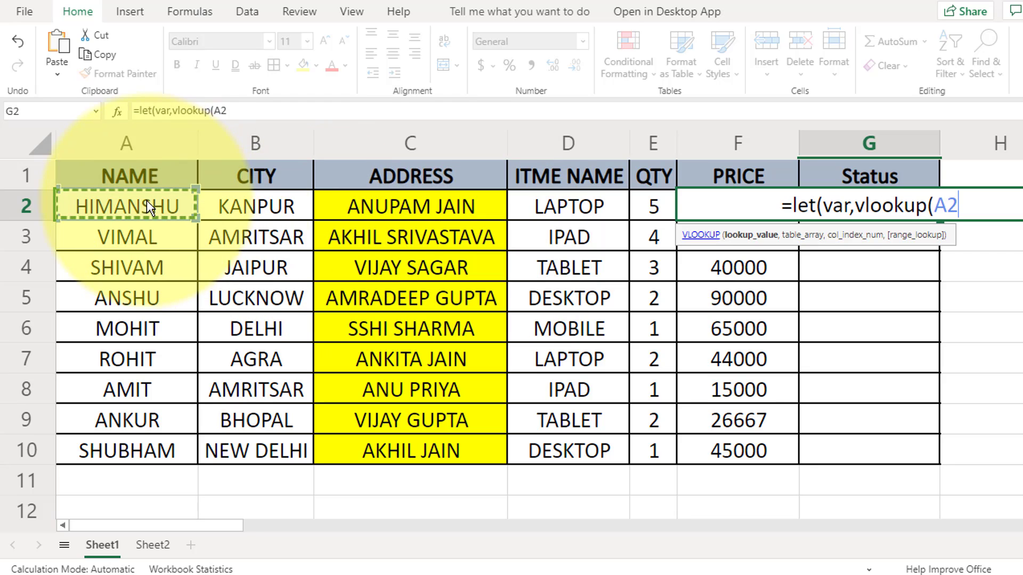
type(",")
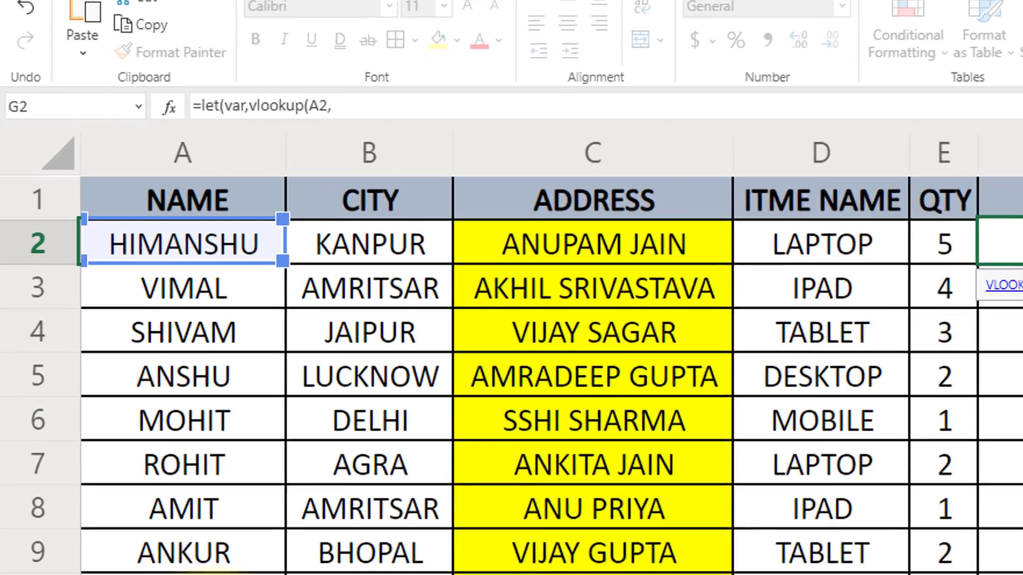
left_click(143, 542)
left_click(153, 196)
left_click_drag(598, 301, 685, 507)
key("F4")
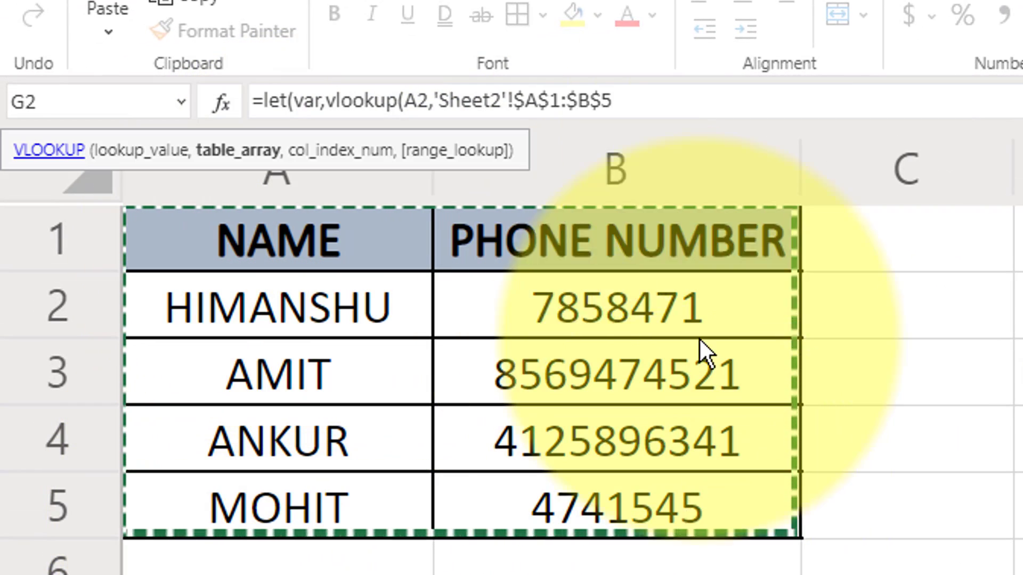
left_click(687, 101)
type(",")
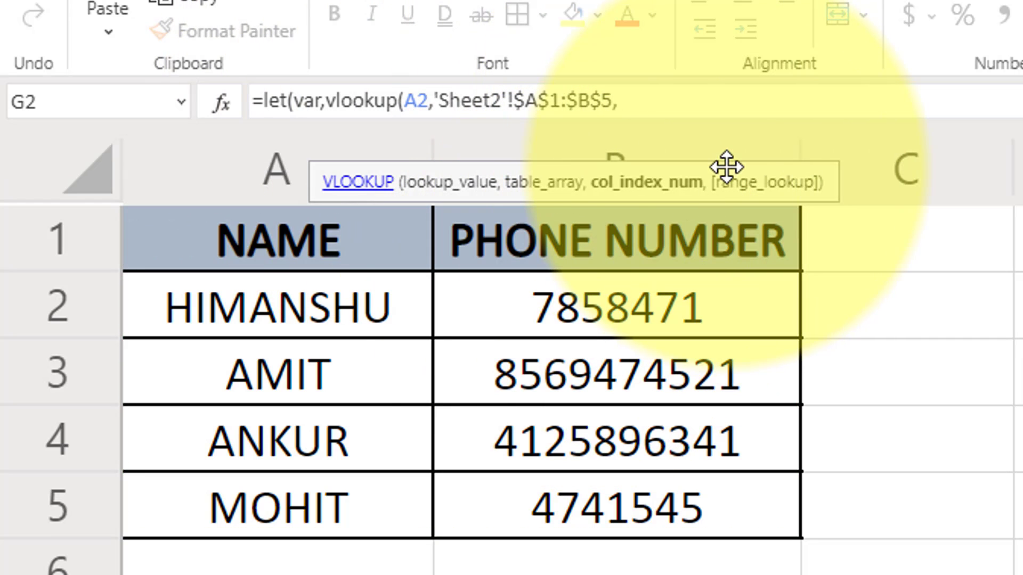
type("2,")
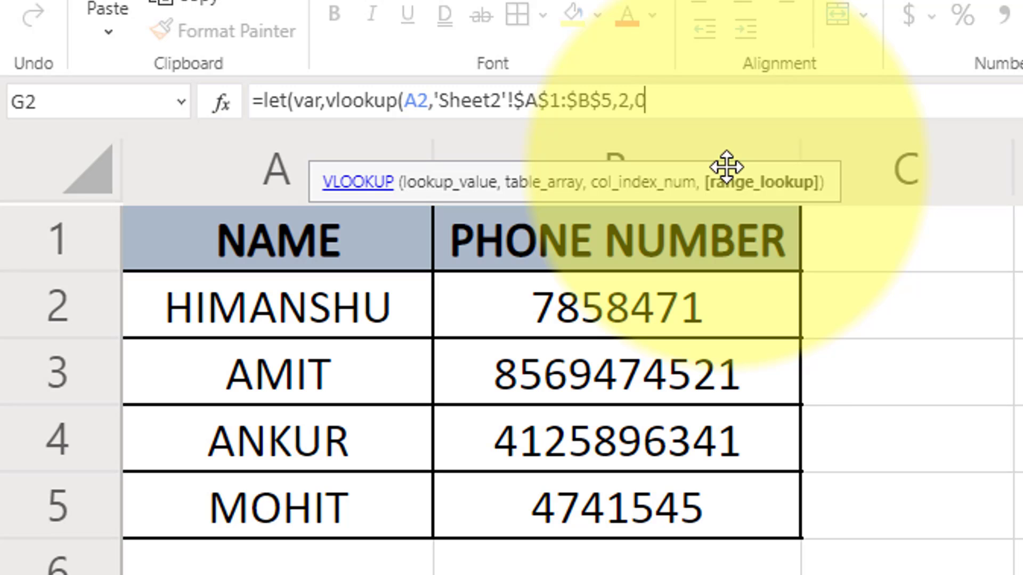
type("0)")
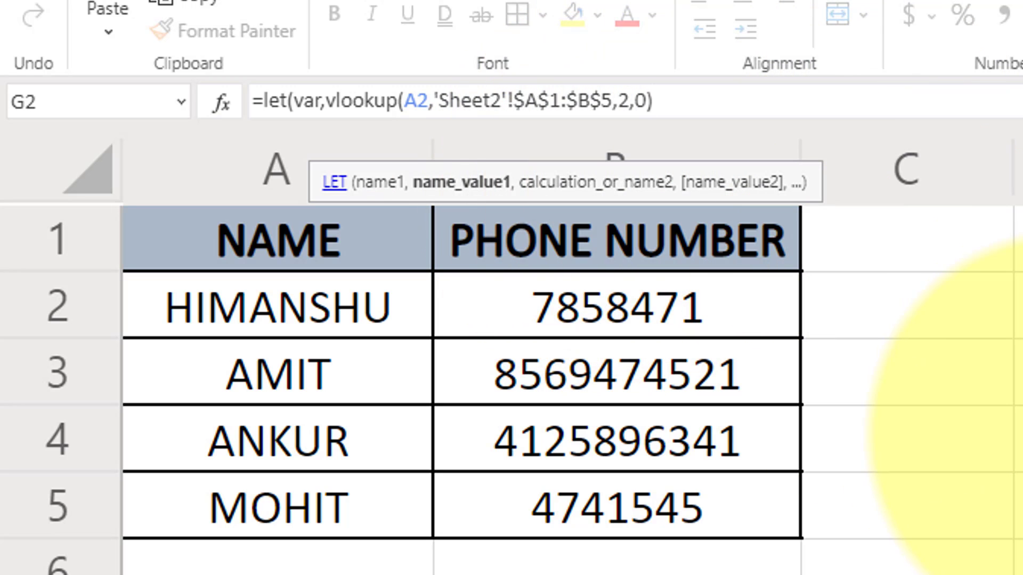
type(",")
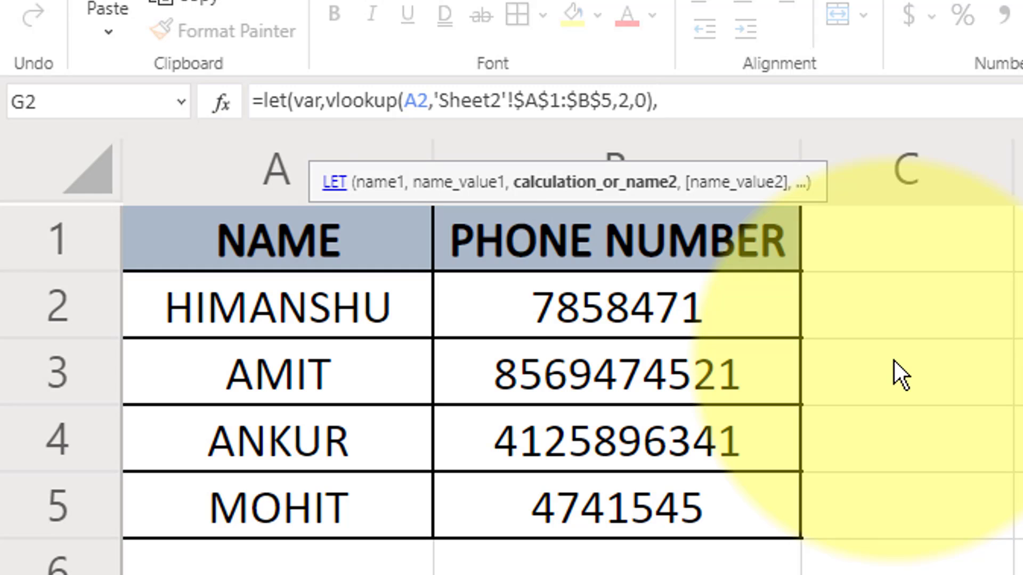
Step: Begin the LET calculation with an IF function that uses ISERROR(var) as its logical test
type("if(")
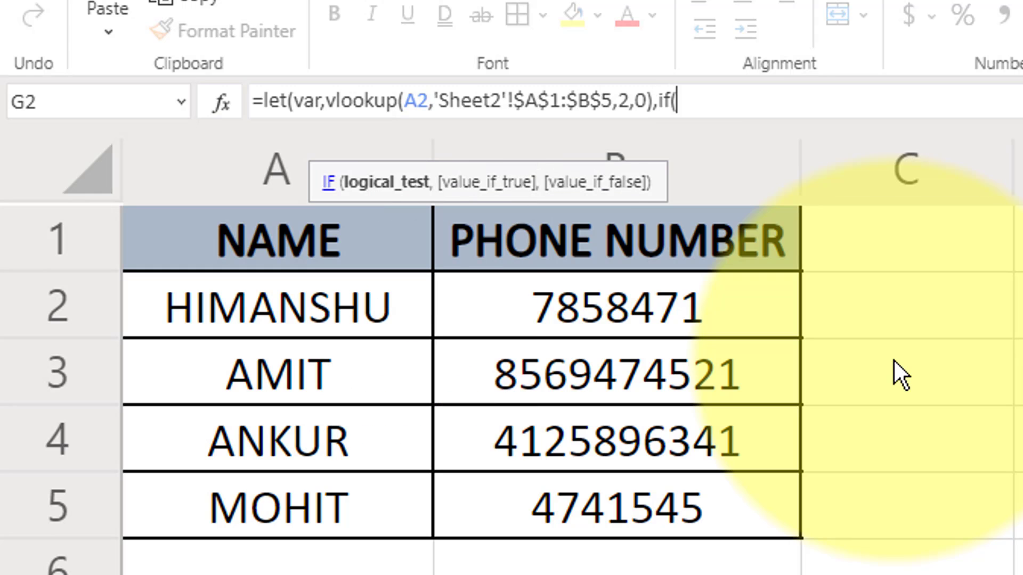
type("iserror")
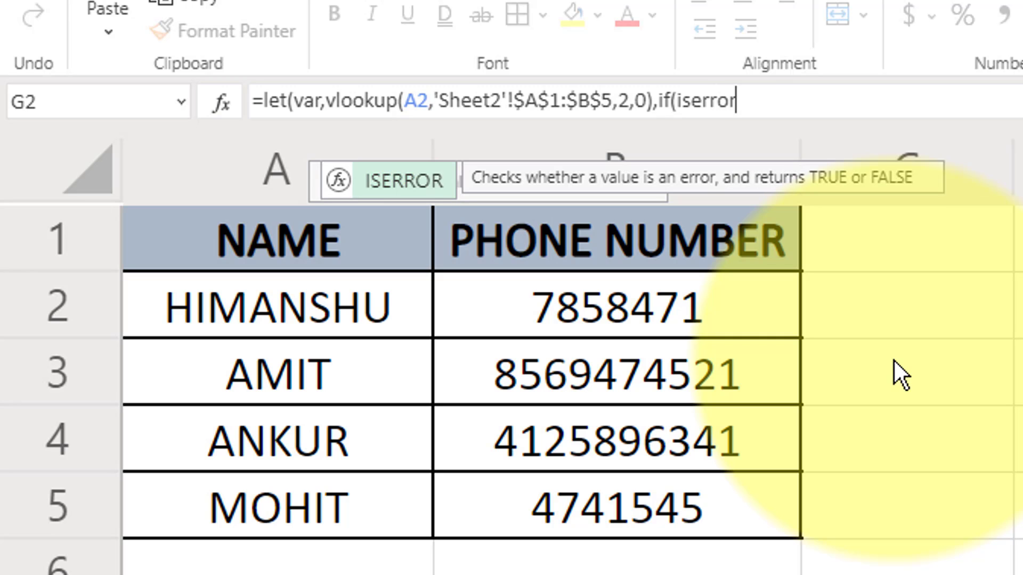
type("(")
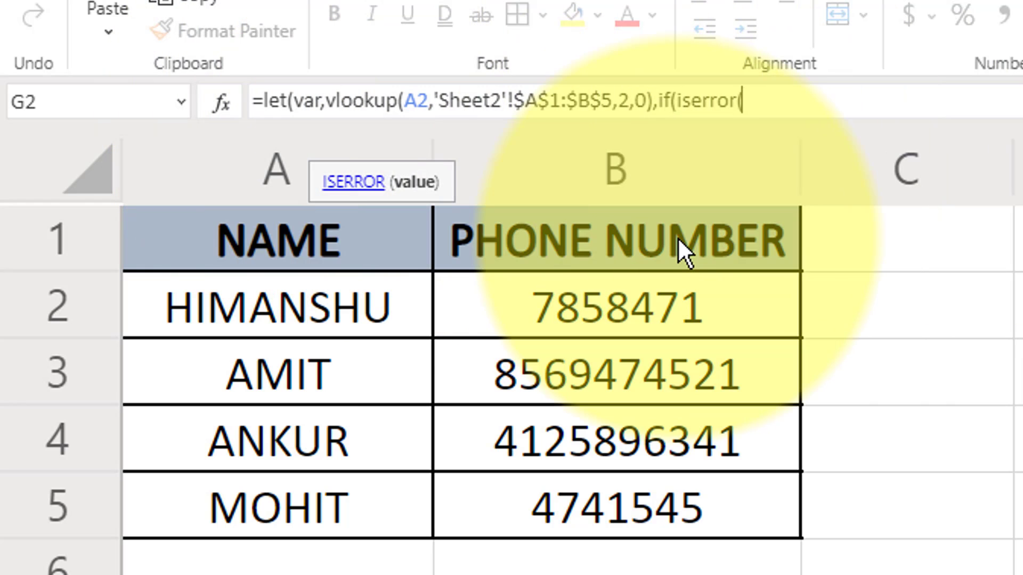
type("var")
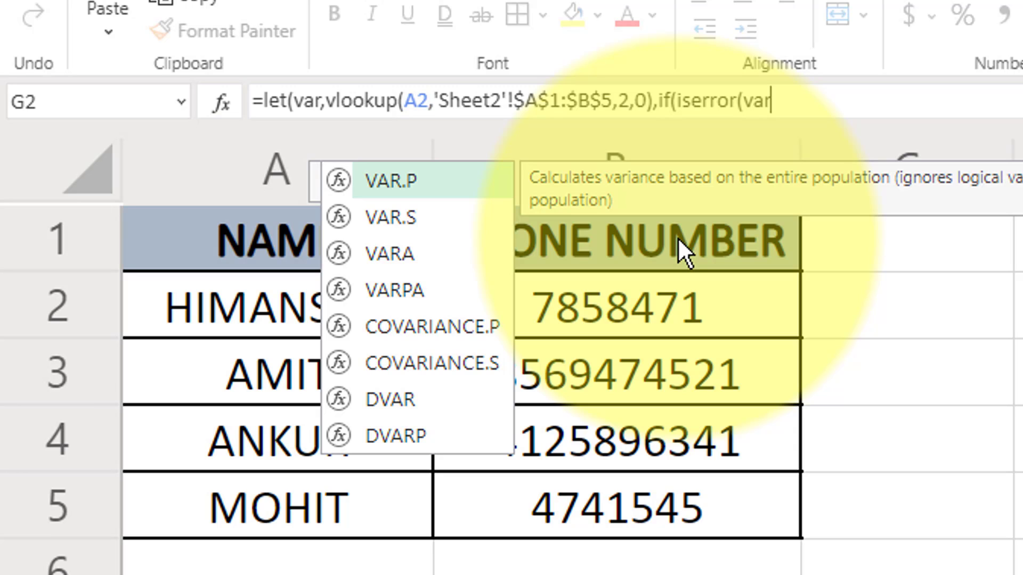
type(")")
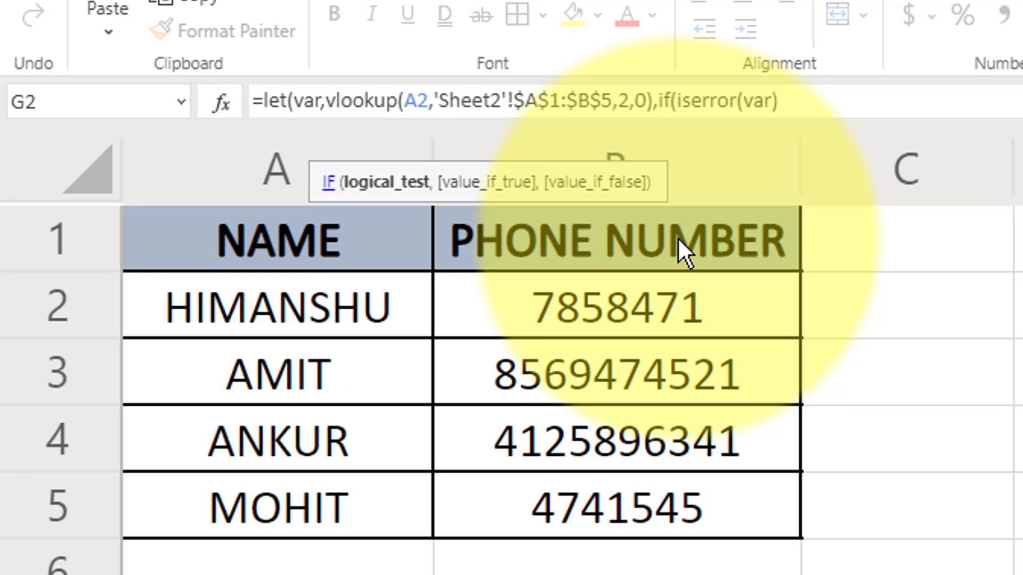
type(",")
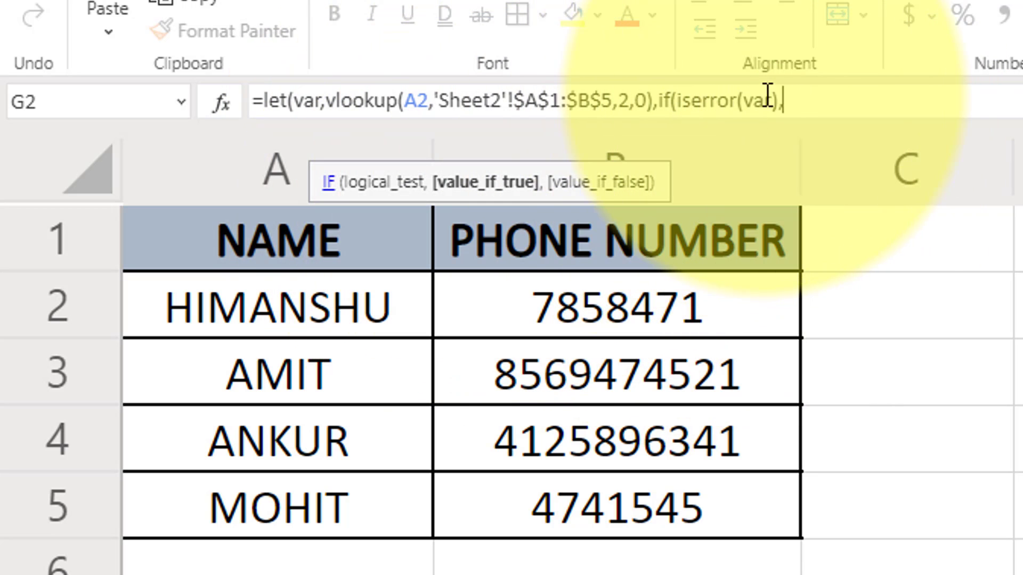
Step: Complete the IF arguments with "NO" for errors and var otherwise, and enter the formula
type("\"")
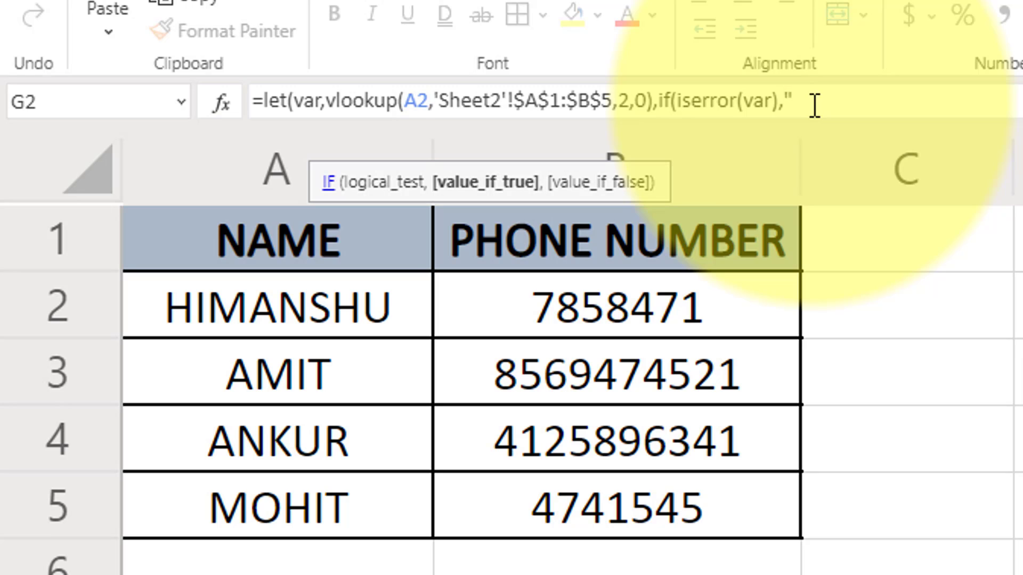
type("NO\",")
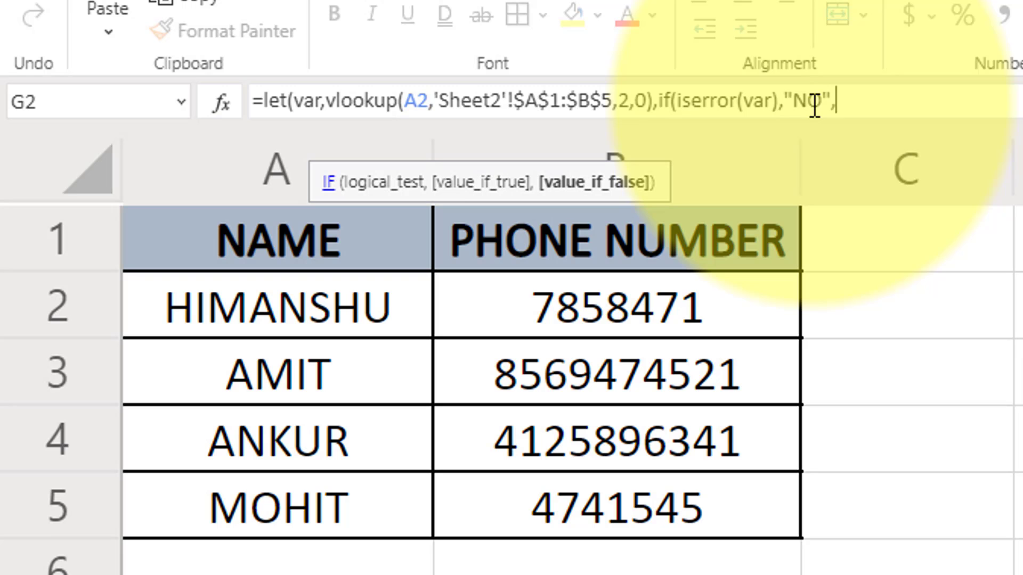
type("VAR")
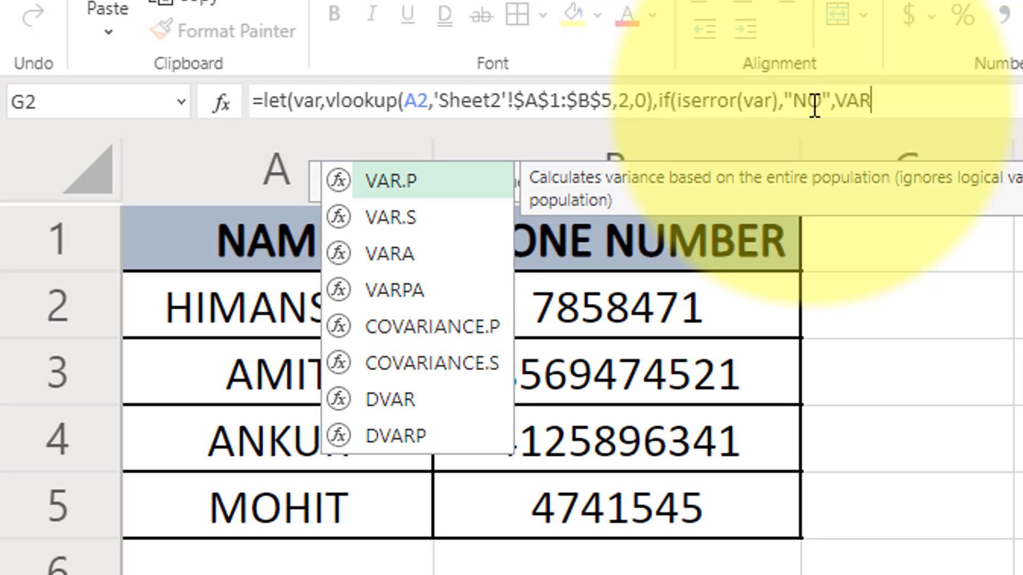
key("BackSpace")
key("BackSpace")
key("BackSpace")
type("var)")
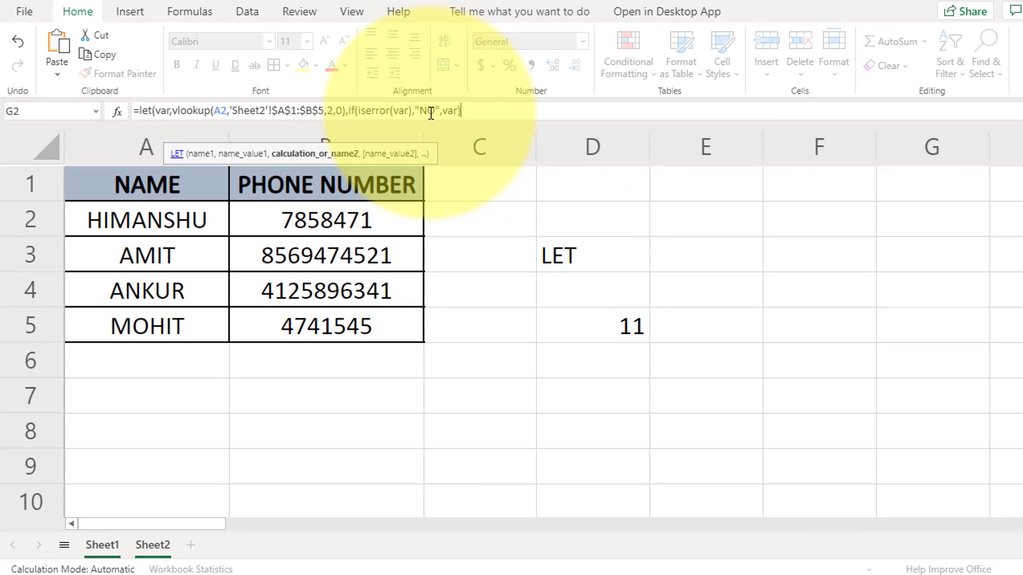
key("Return")
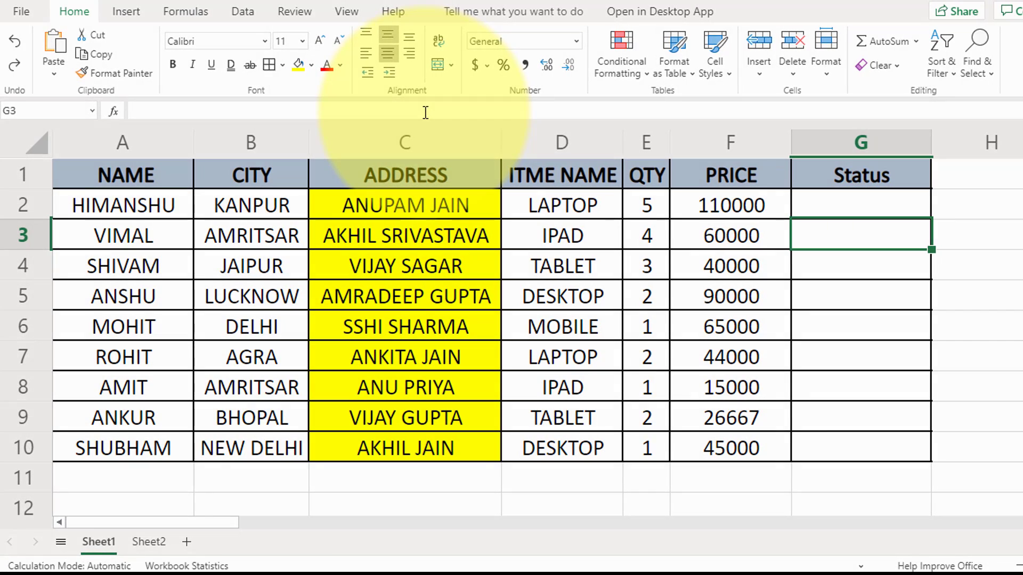
Step: Reopen the LET formula in G2, add its missing final closing parenthesis and commit it
key("F2")
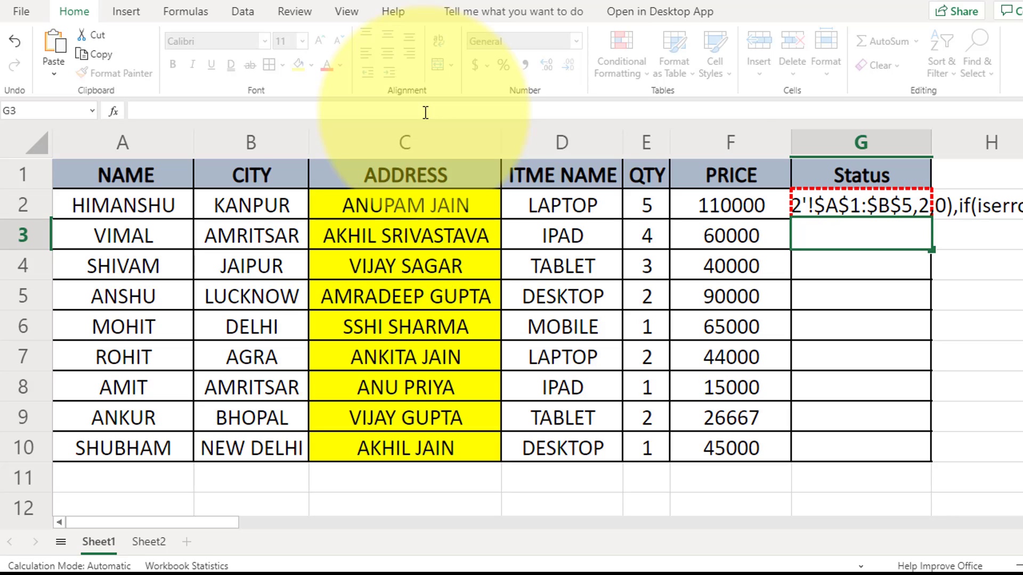
double_click(842, 198)
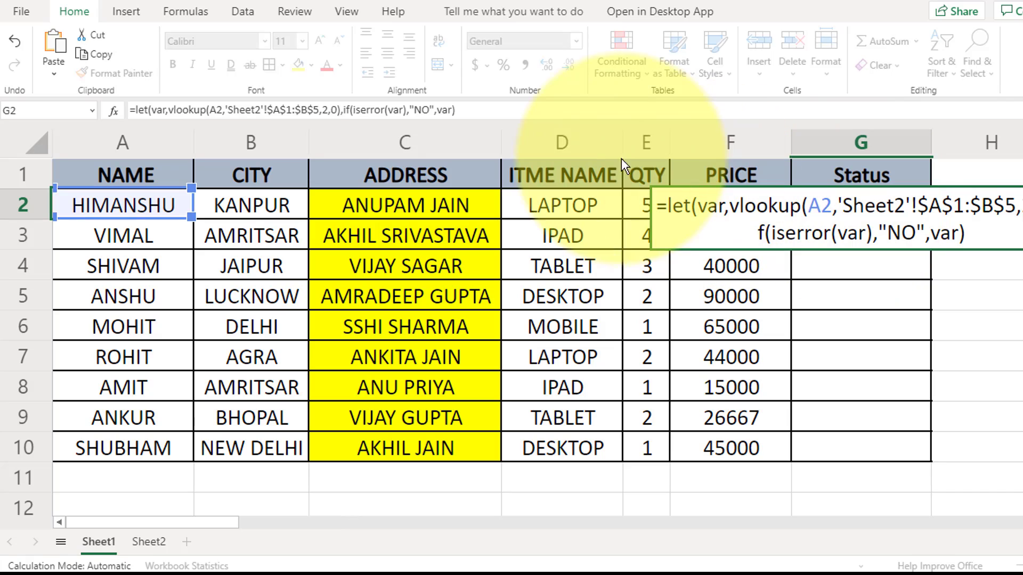
left_click(468, 109)
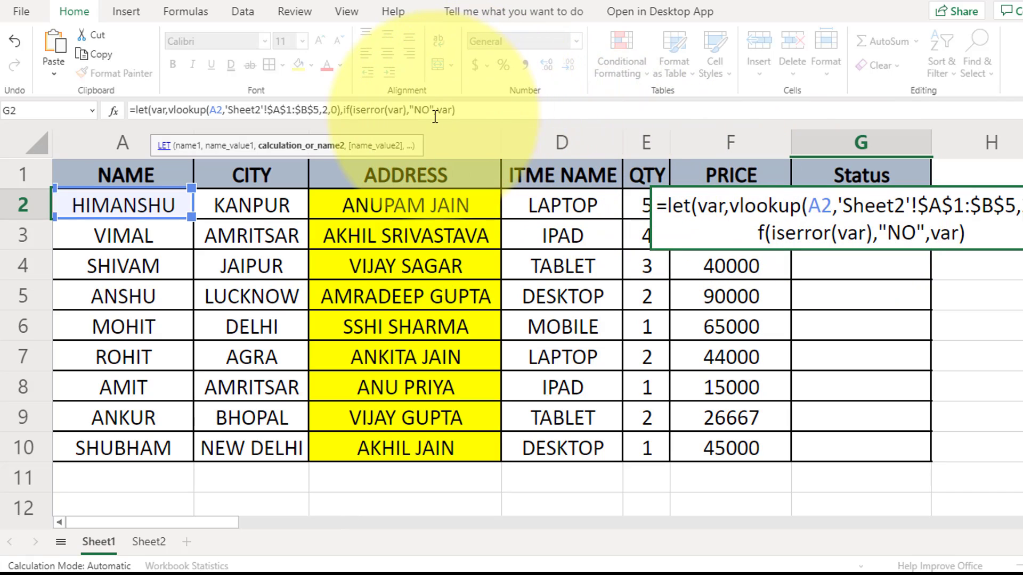
type(")")
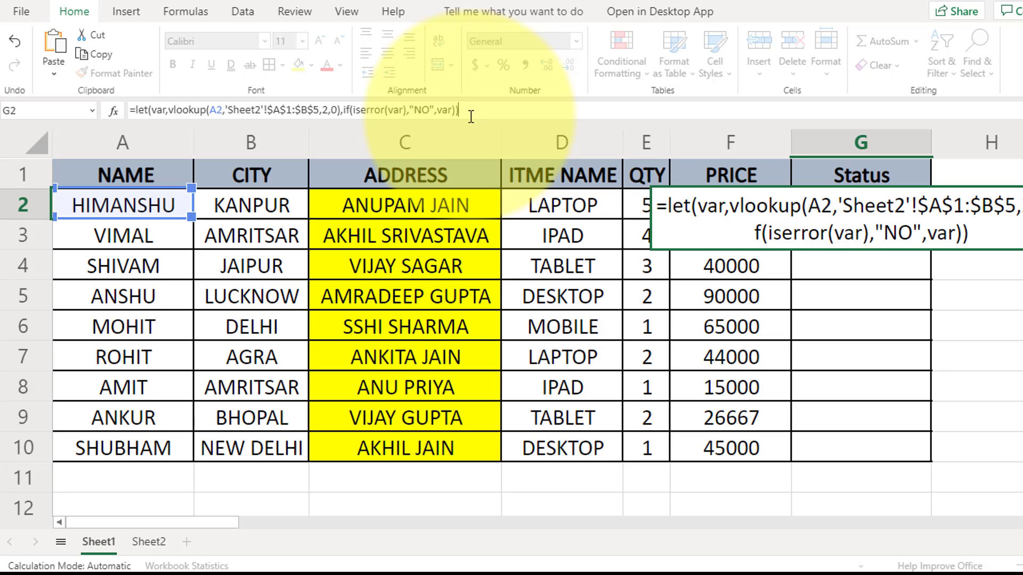
key("Return")
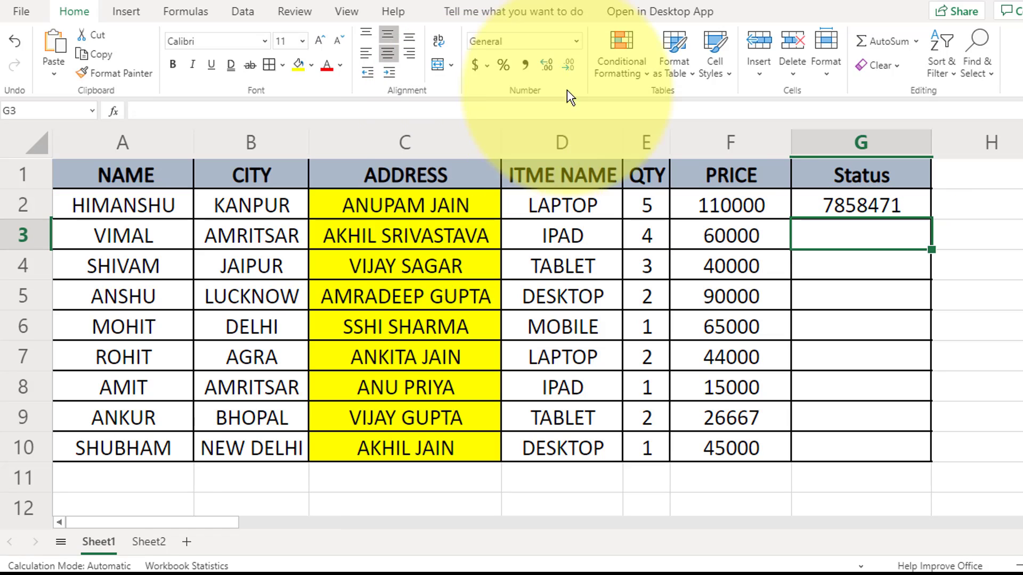
Step: Copy the G2 LET formula down the Status column to G10
left_click(882, 206)
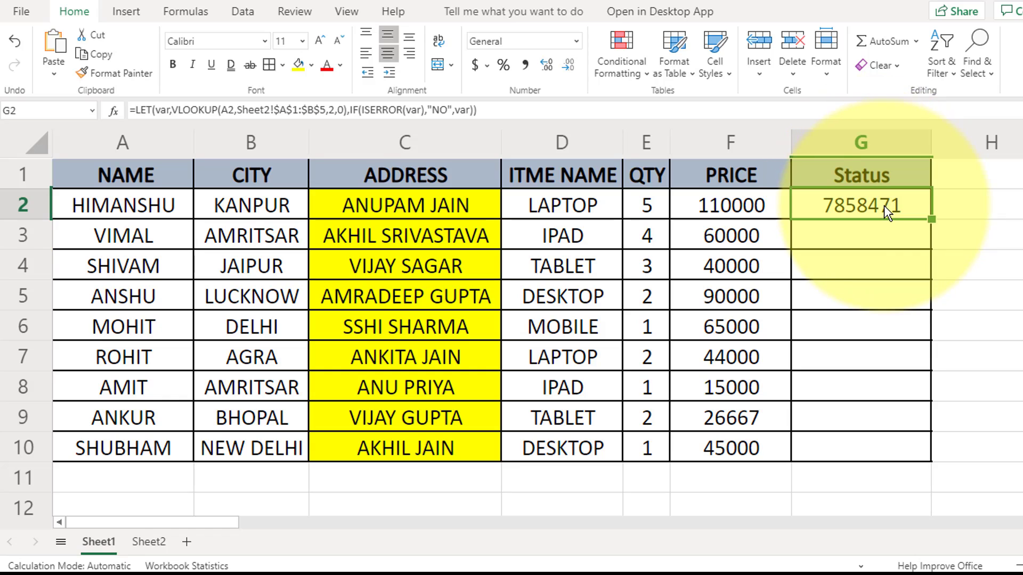
left_click_drag(931, 219, 908, 440)
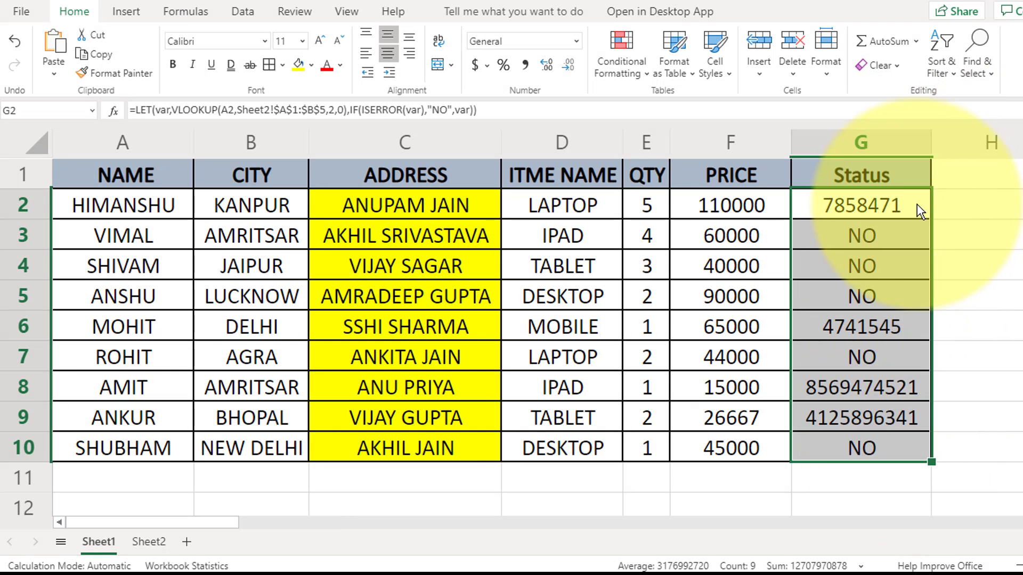
left_click(895, 203)
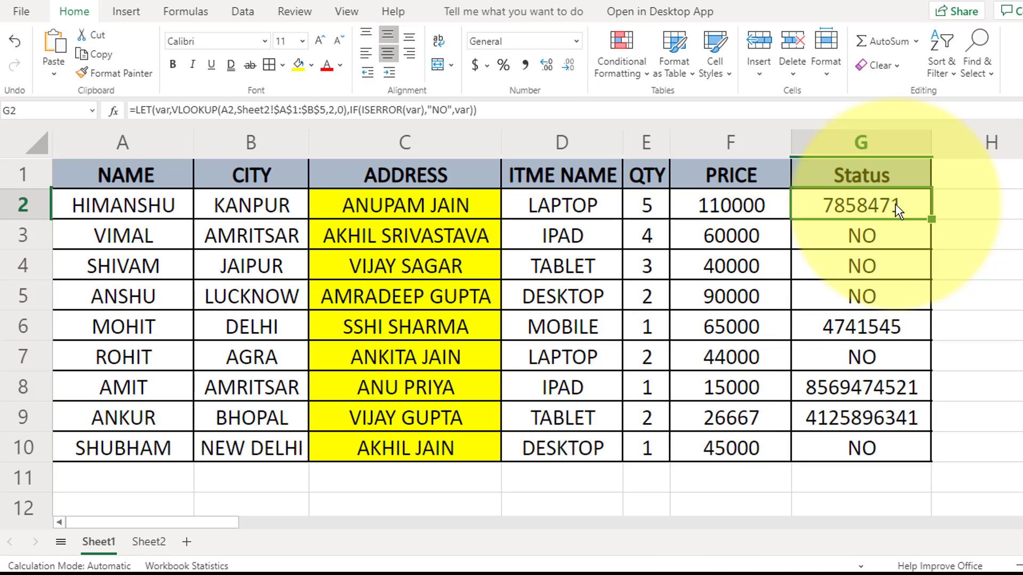
Step: Review the completed LET formula in G2 without altering it
double_click(895, 204)
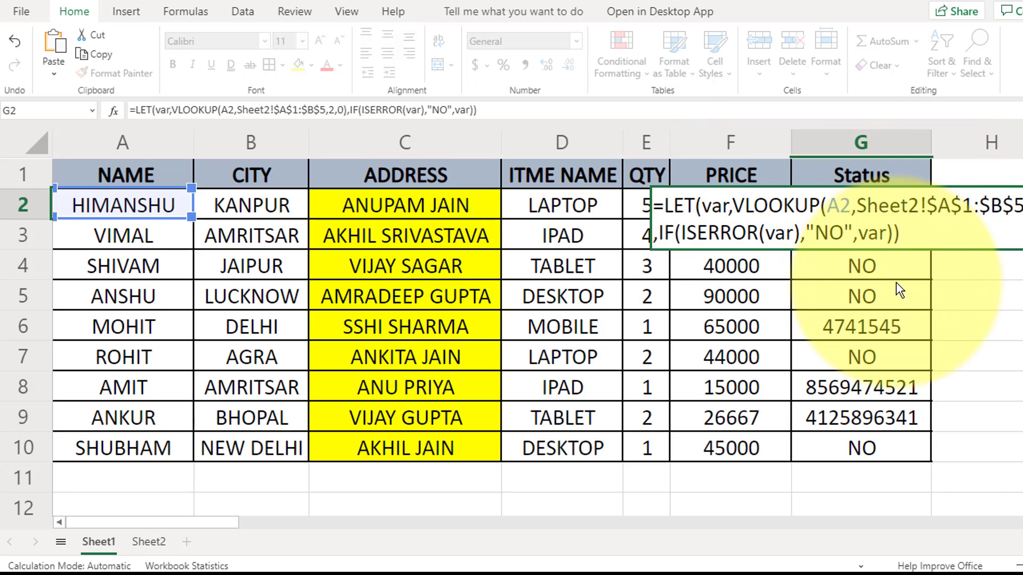
key("Return")
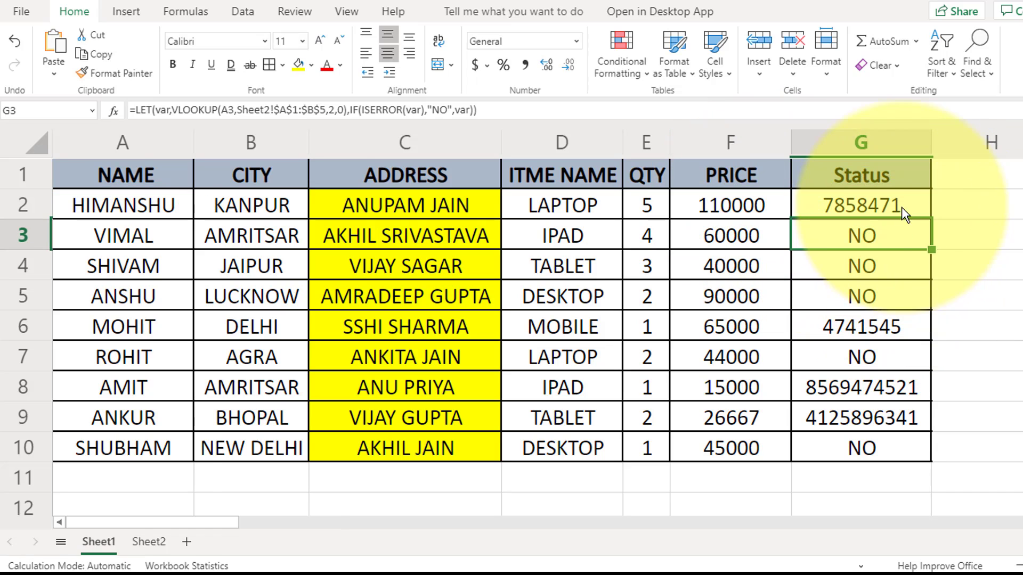
left_click(903, 197)
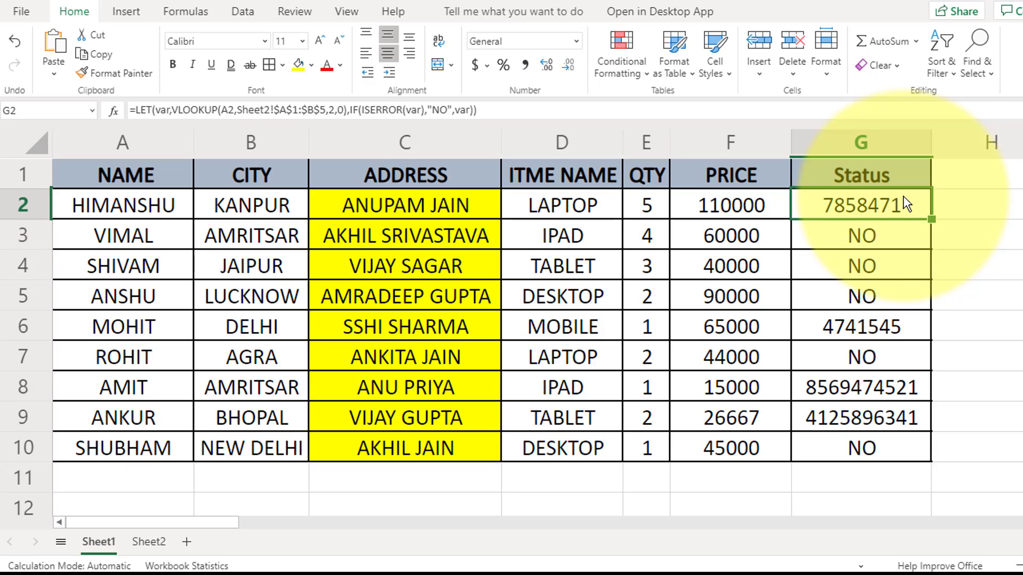